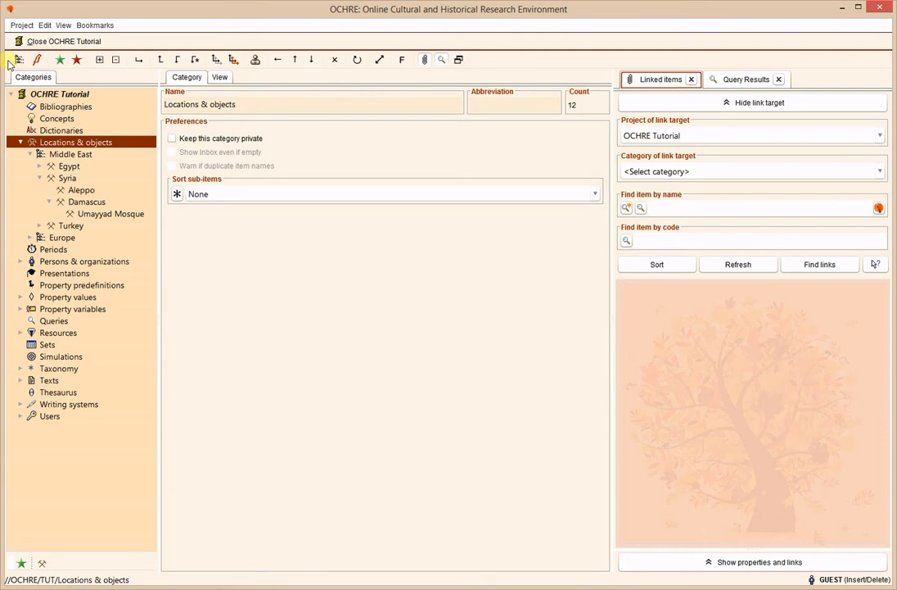
Detach the main toolbar as a floating window, reposition it over the workspace, and dock it back in its original place
drag(10, 60, 479, 309)
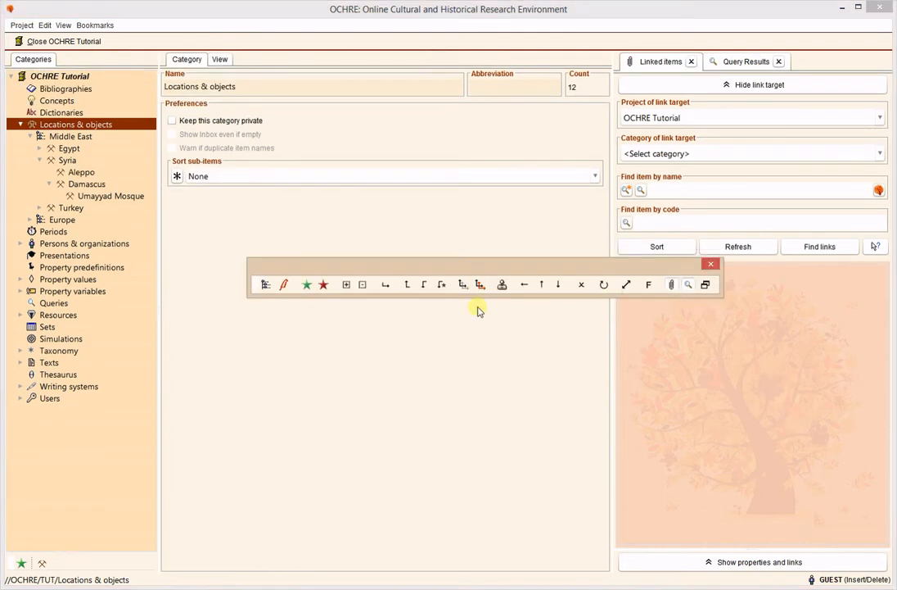
drag(501, 264, 400, 200)
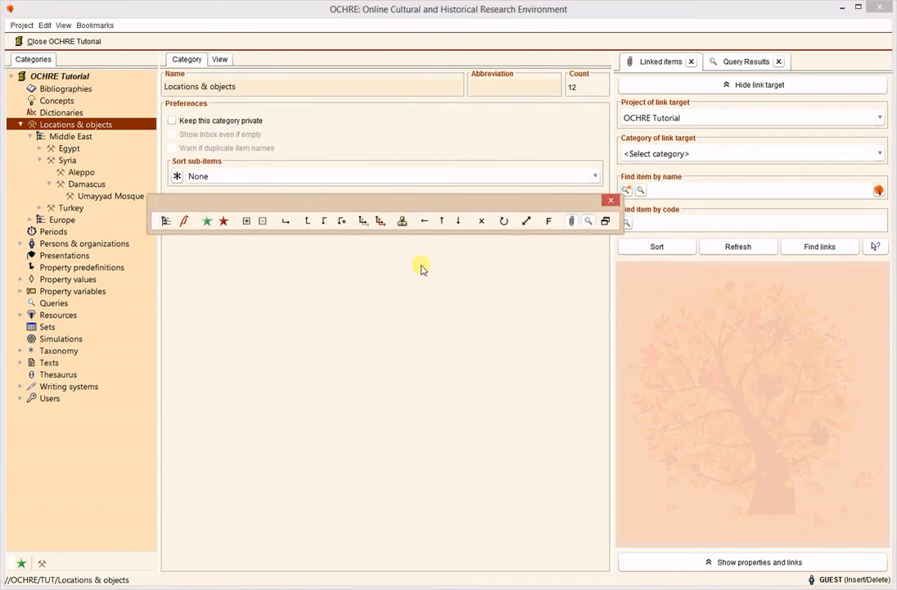
drag(184, 206, 196, 138)
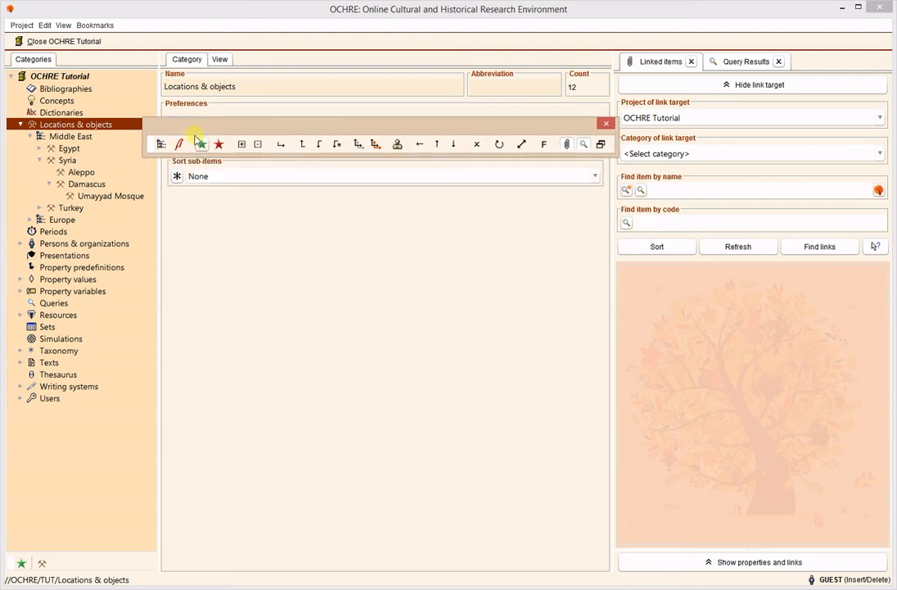
drag(540, 129, 557, 115)
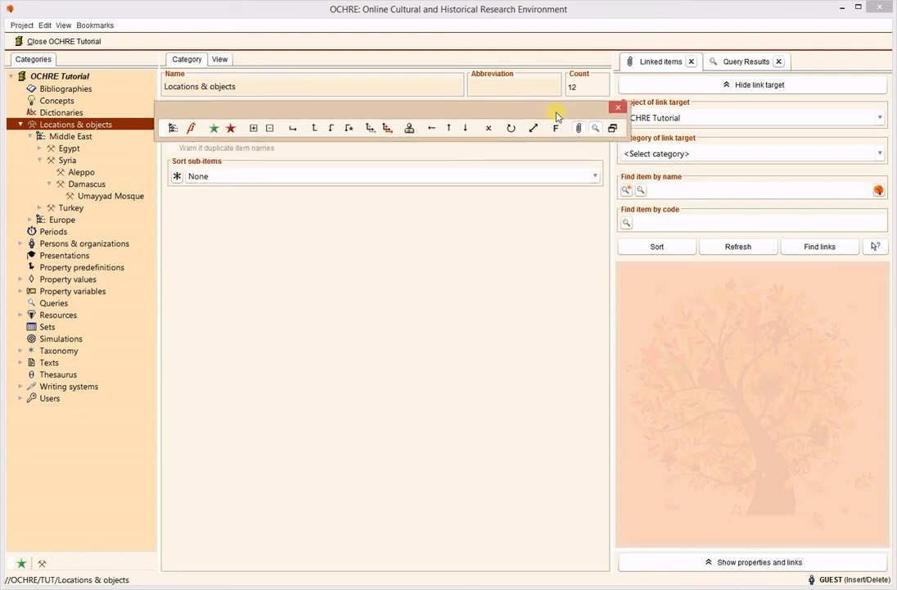
click(618, 108)
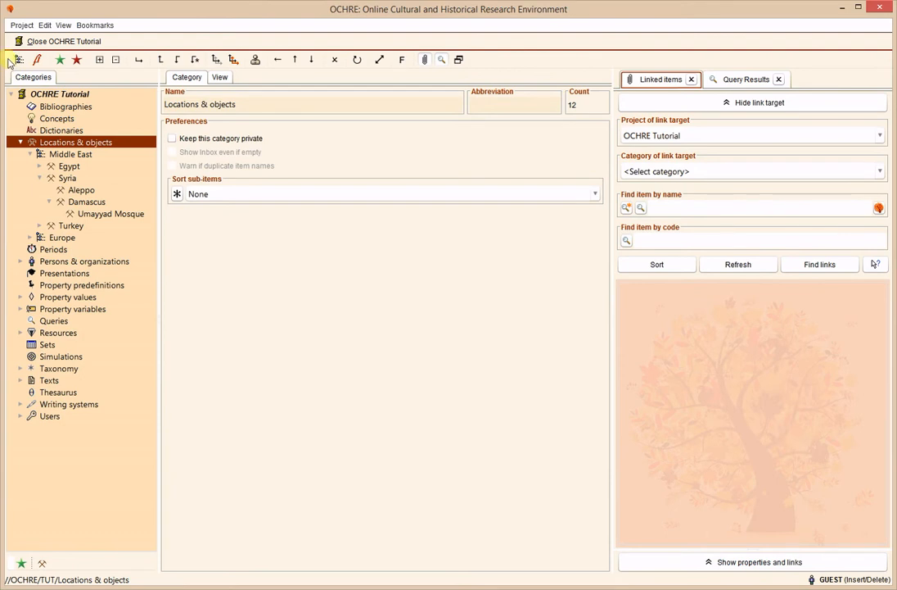
drag(9, 63, 516, 192)
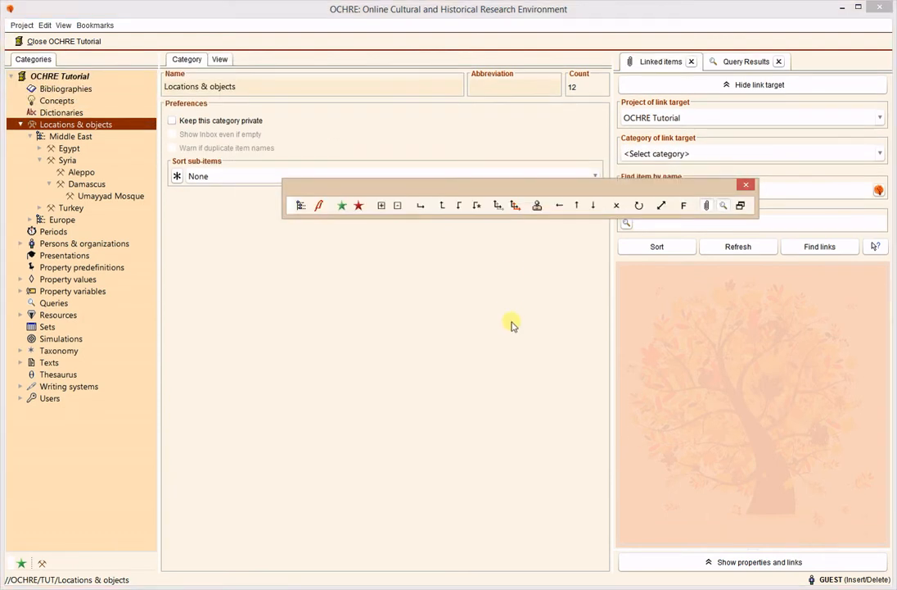
click(745, 185)
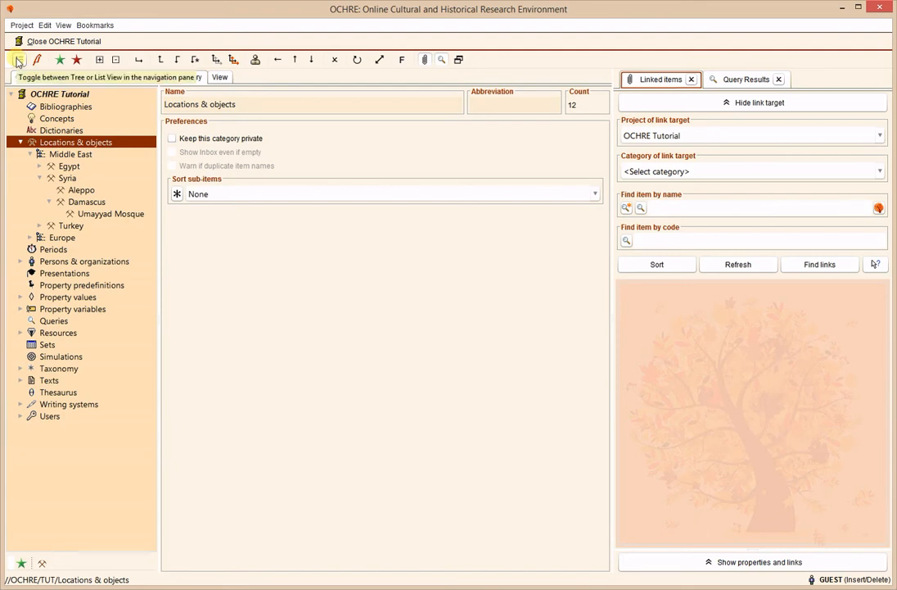
Switch the navigation pane to list view and select Durham within Europe under Locations & objects
click(18, 62)
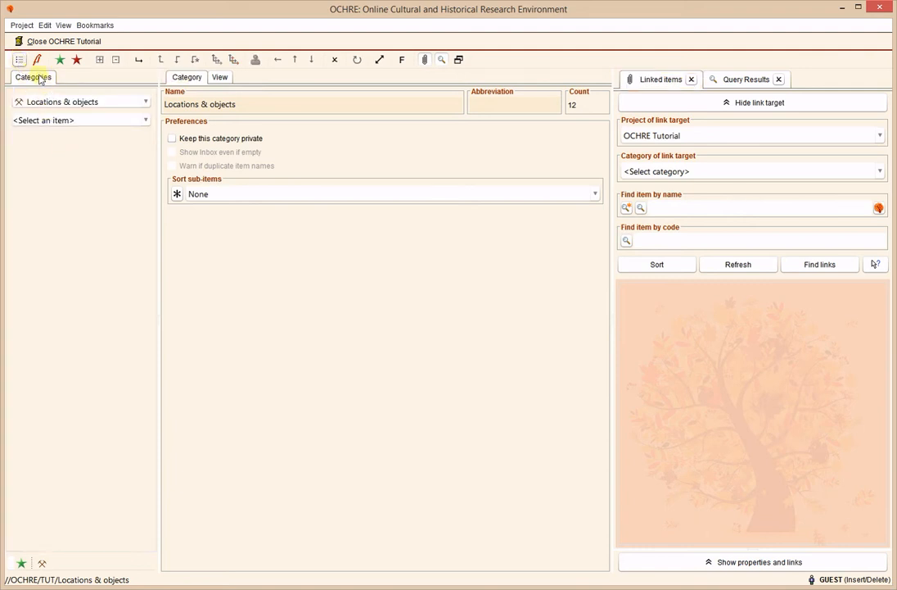
click(105, 169)
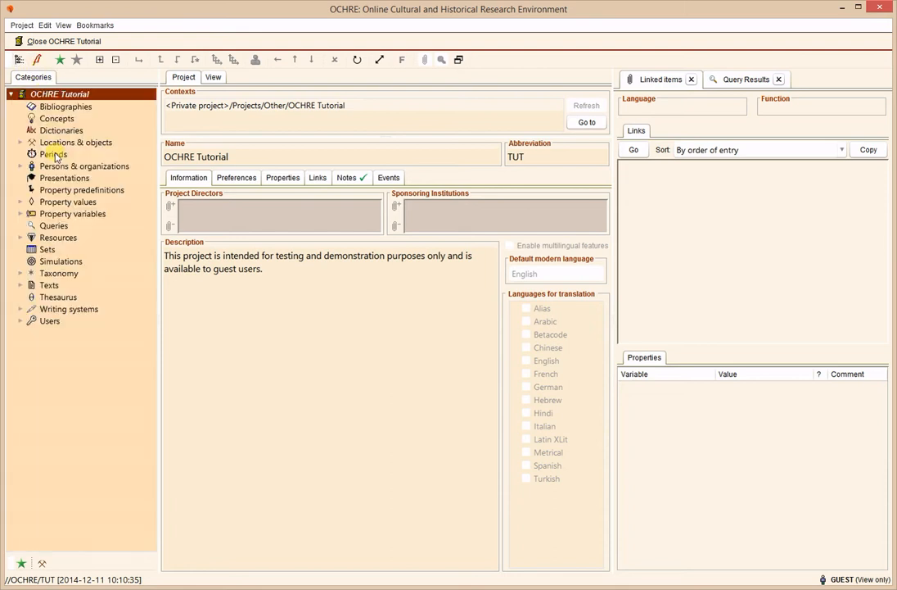
click(19, 60)
click(59, 100)
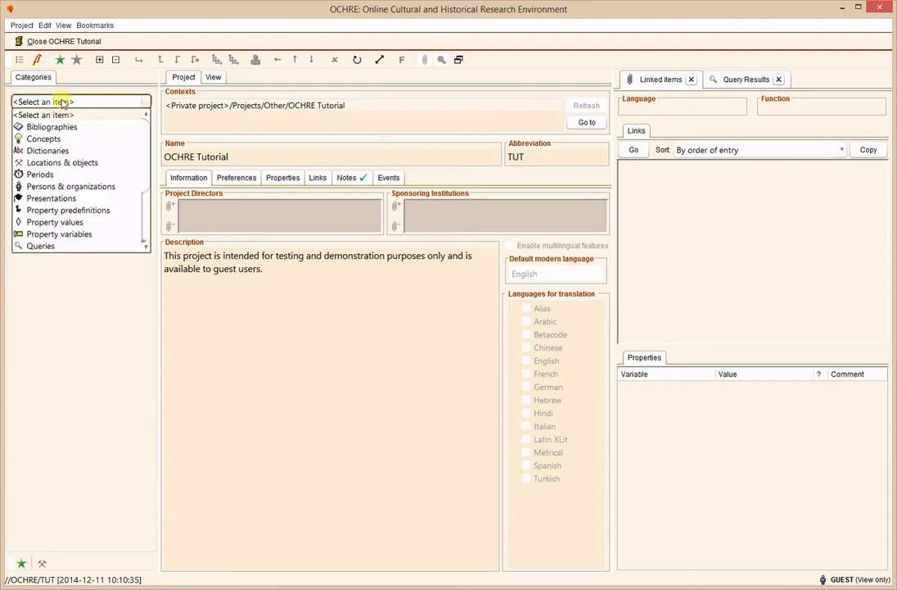
click(87, 162)
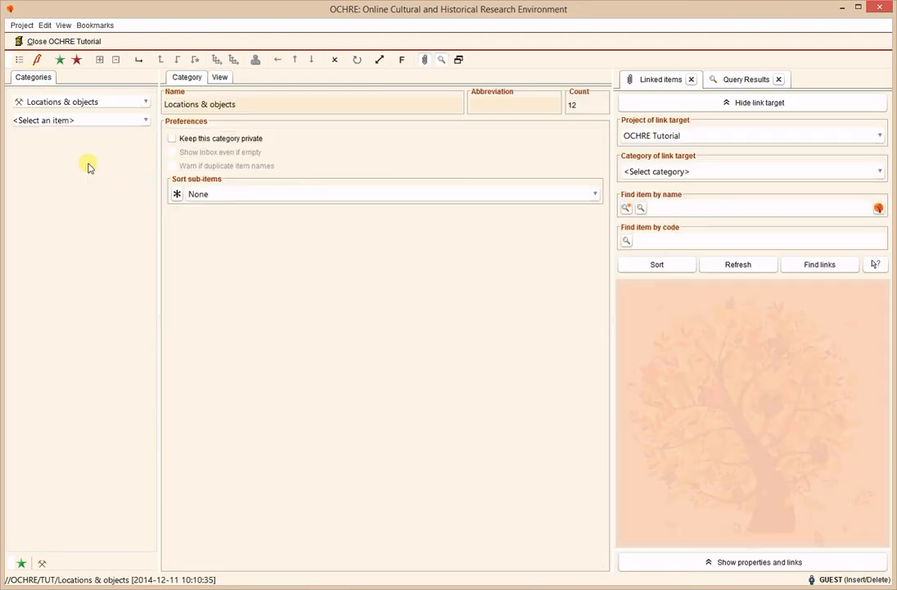
click(112, 122)
click(110, 158)
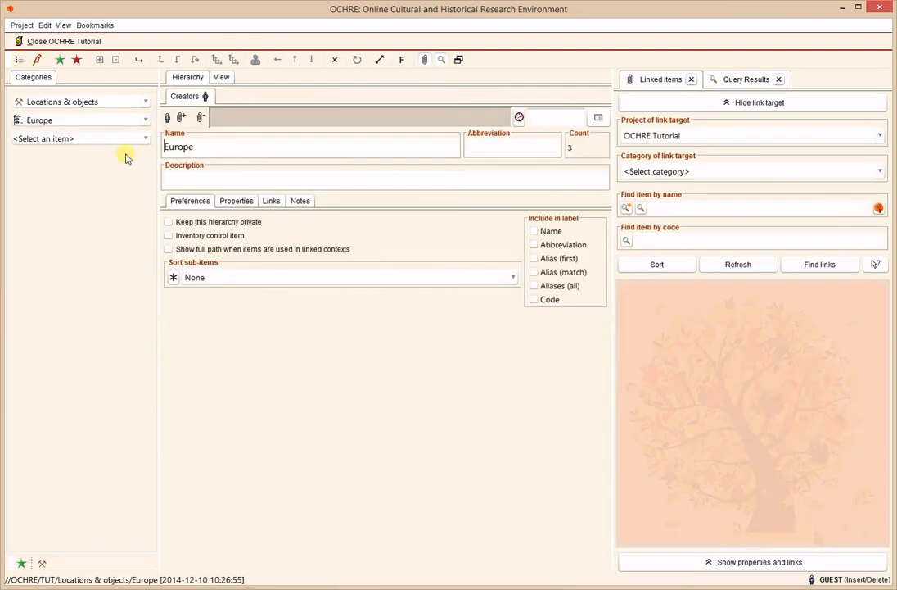
click(143, 139)
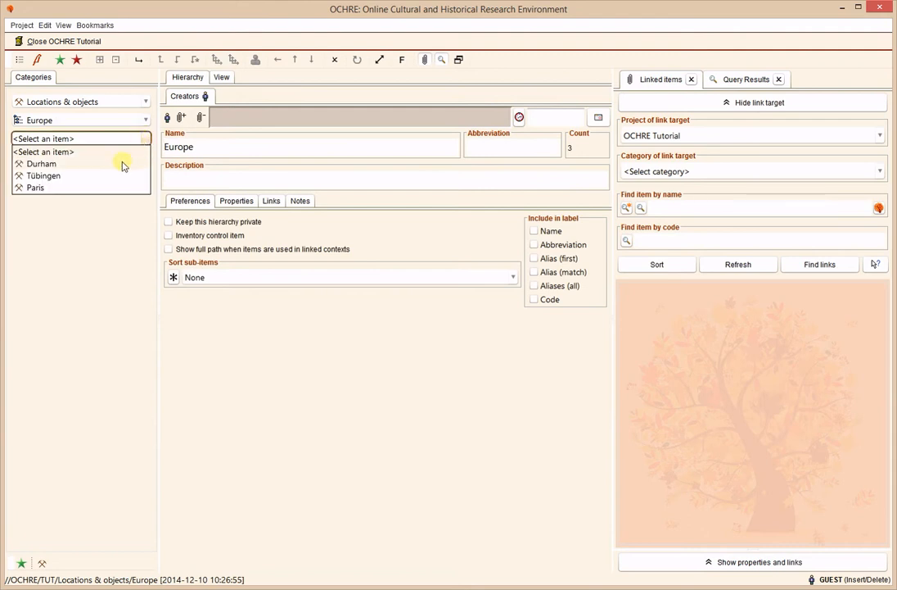
click(123, 165)
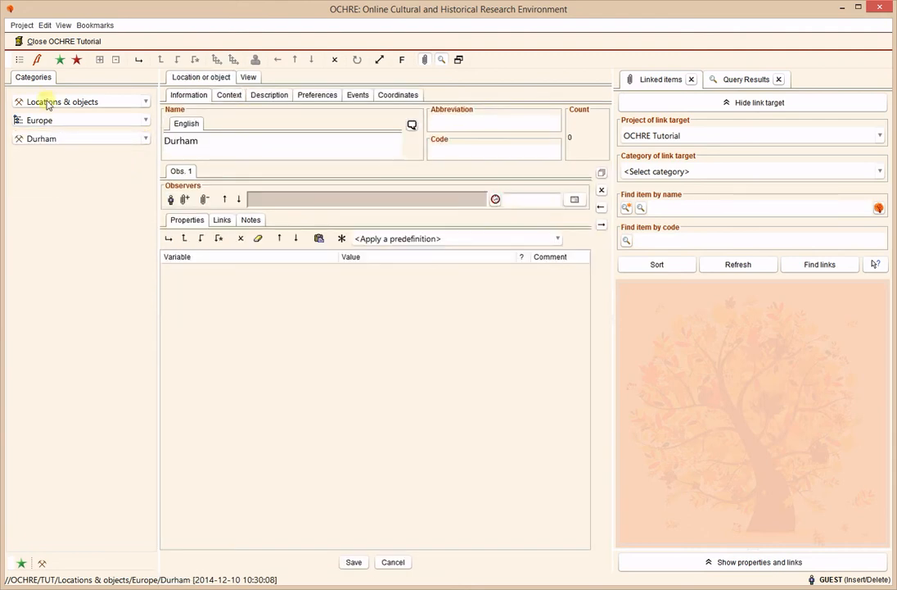
Compare the tree and list views of the Durham item, leaving the navigation pane in tree view
click(19, 59)
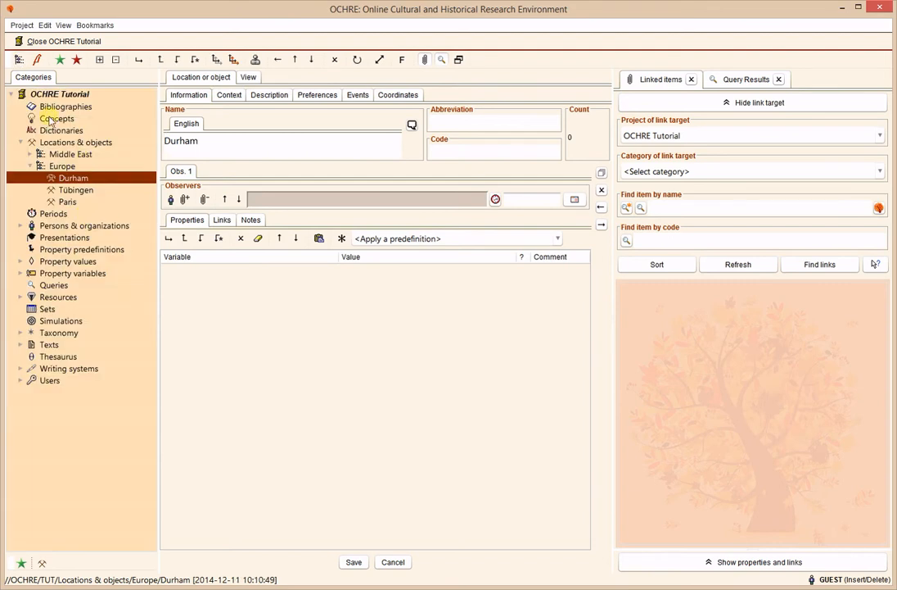
click(19, 60)
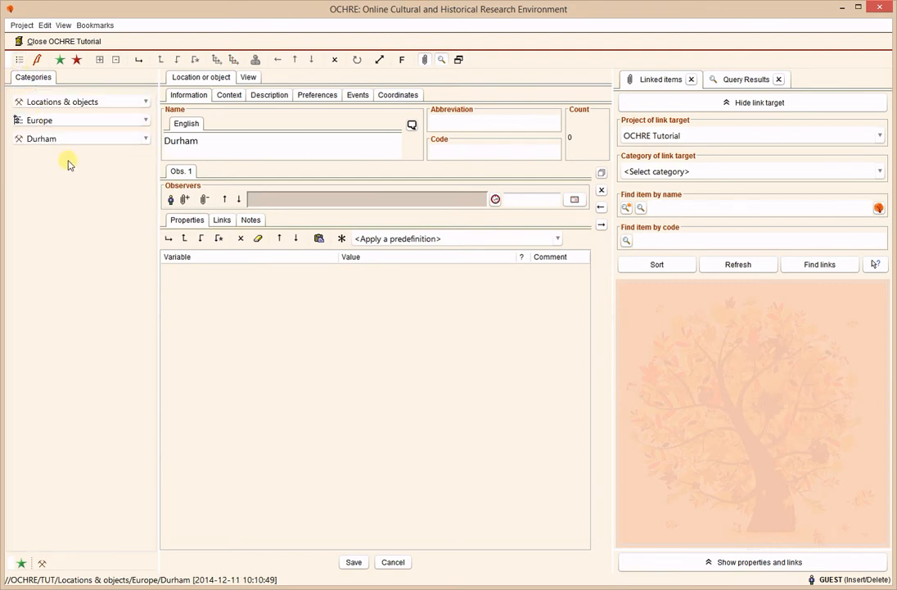
click(20, 60)
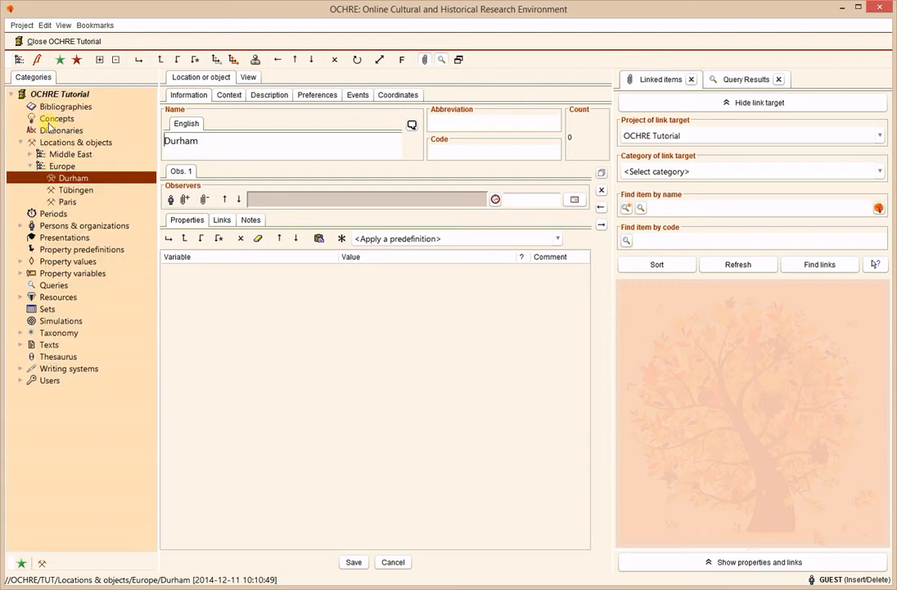
Toggle the Durham item between viewing and editing, leaving it in edit mode
click(37, 61)
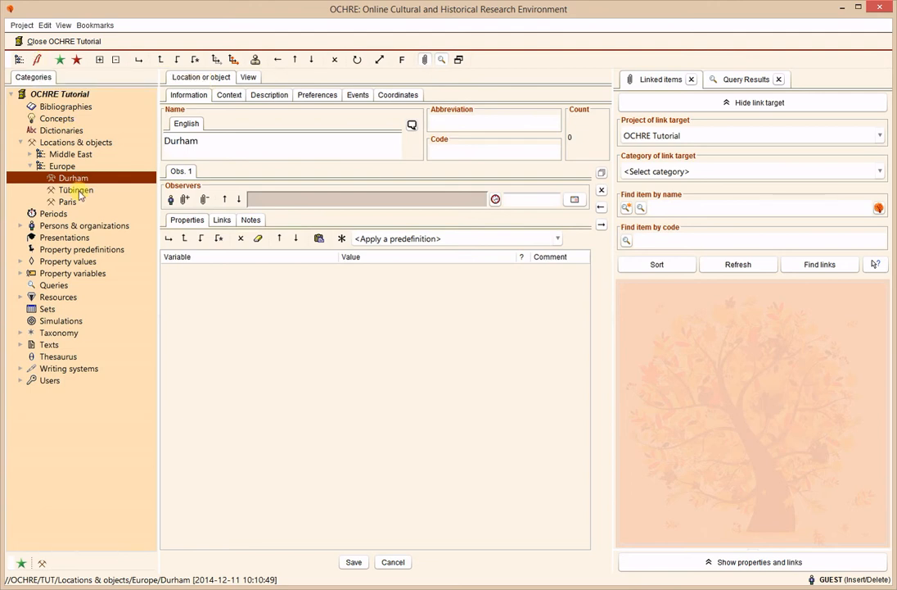
click(37, 61)
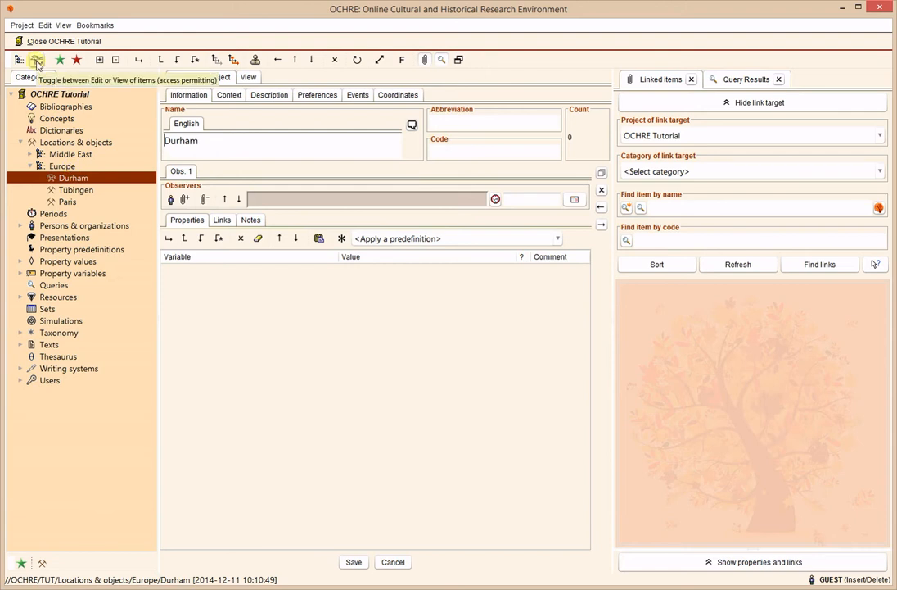
click(37, 61)
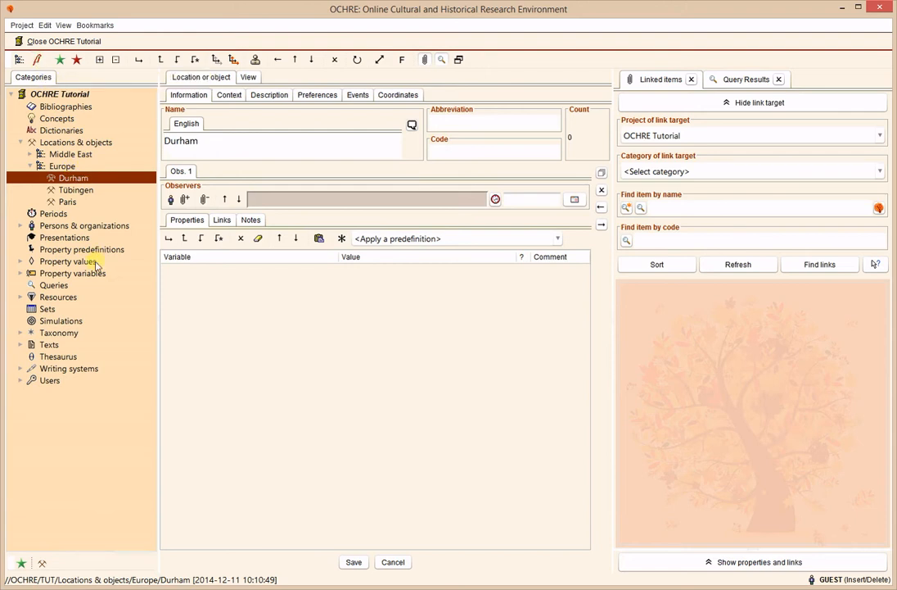
Rename the Durham location as Durham University
click(254, 140)
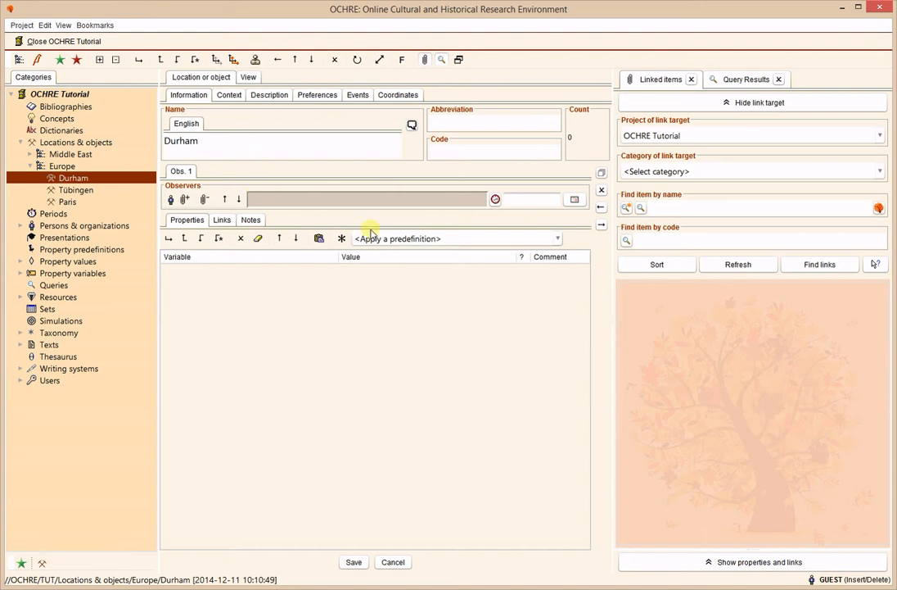
key(BackSpace)
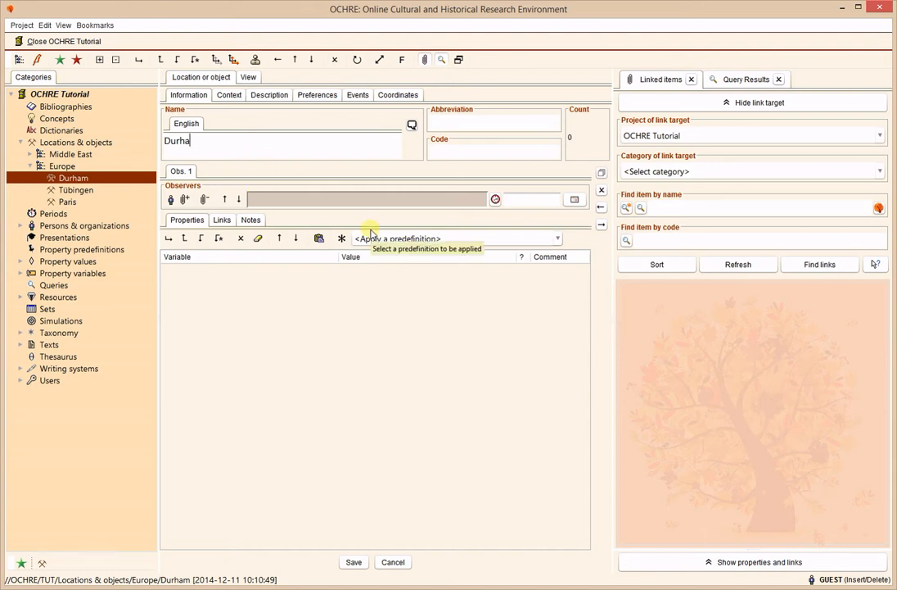
text(m University)
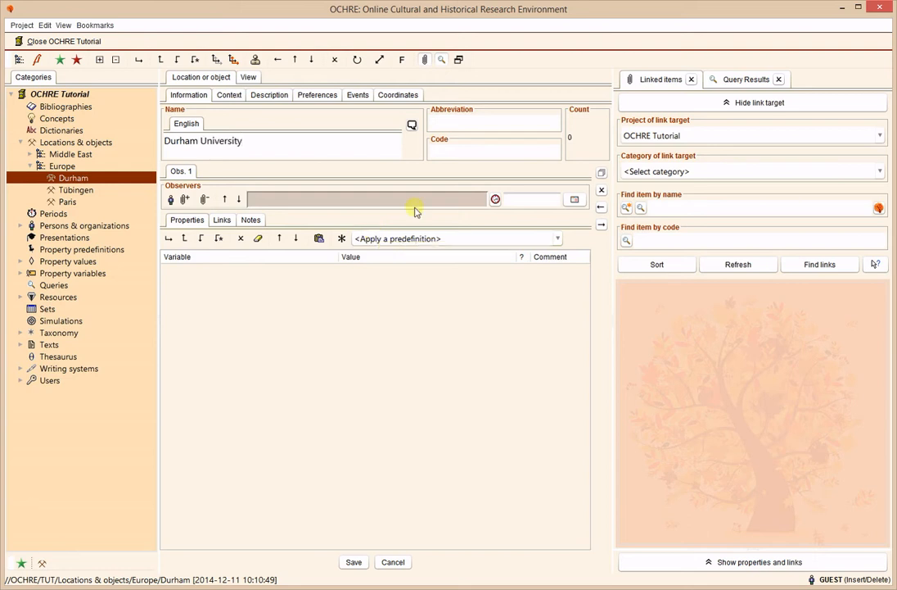
click(488, 155)
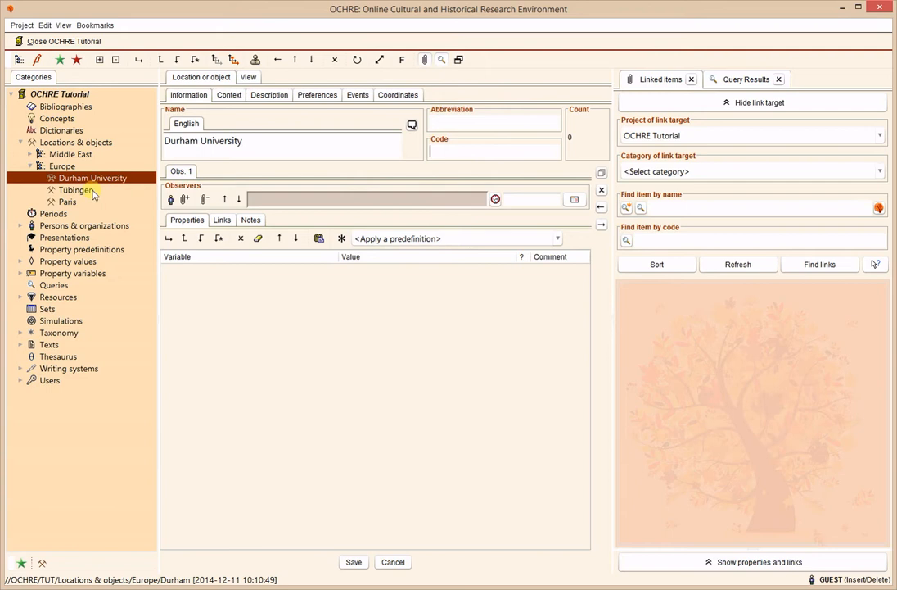
Remove University from the location's name so that it reads Durham again
click(256, 142)
key(ctrl+shift+Left)
key(BackSpace)
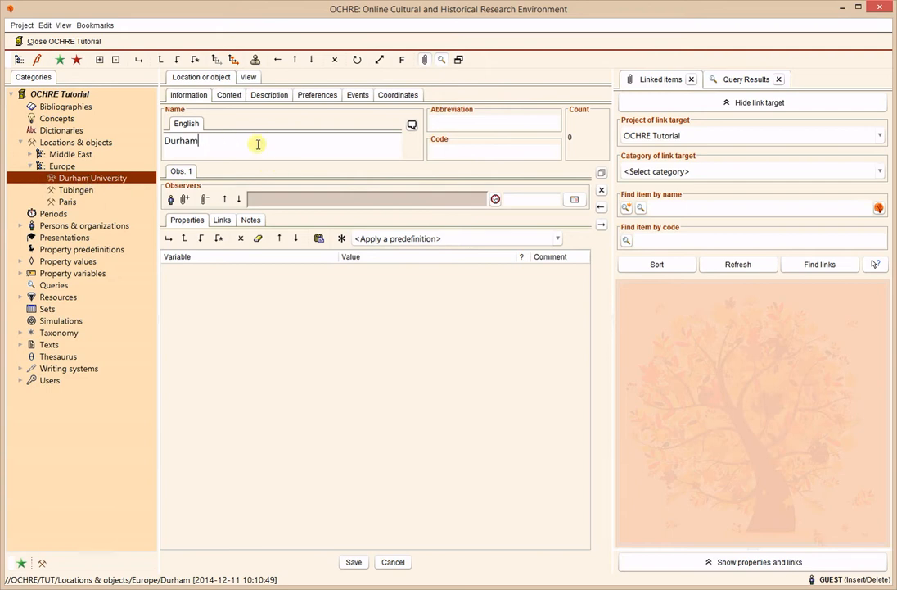
click(462, 148)
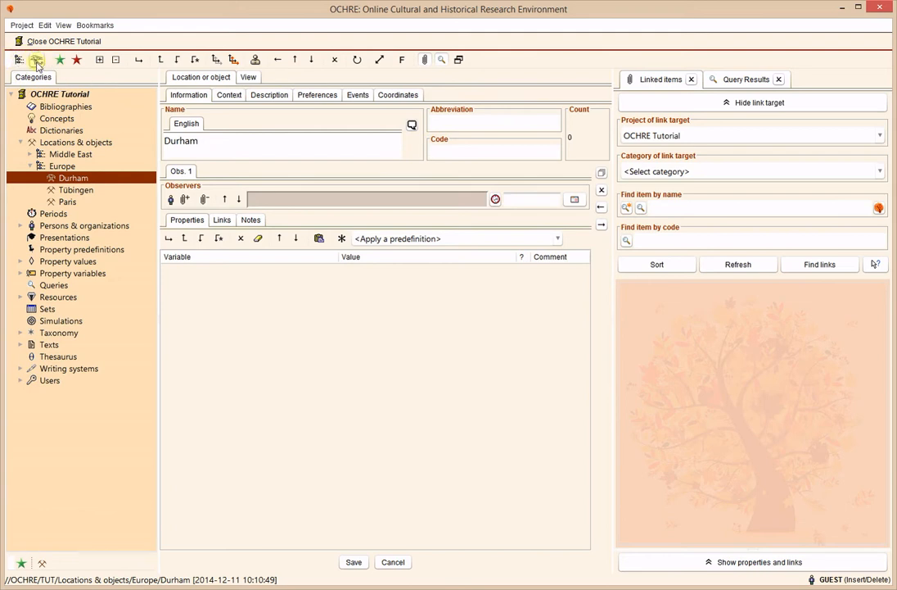
Examine Tübingen in view mode, then inspect Durham and Tübingen in edit mode
click(37, 62)
click(70, 189)
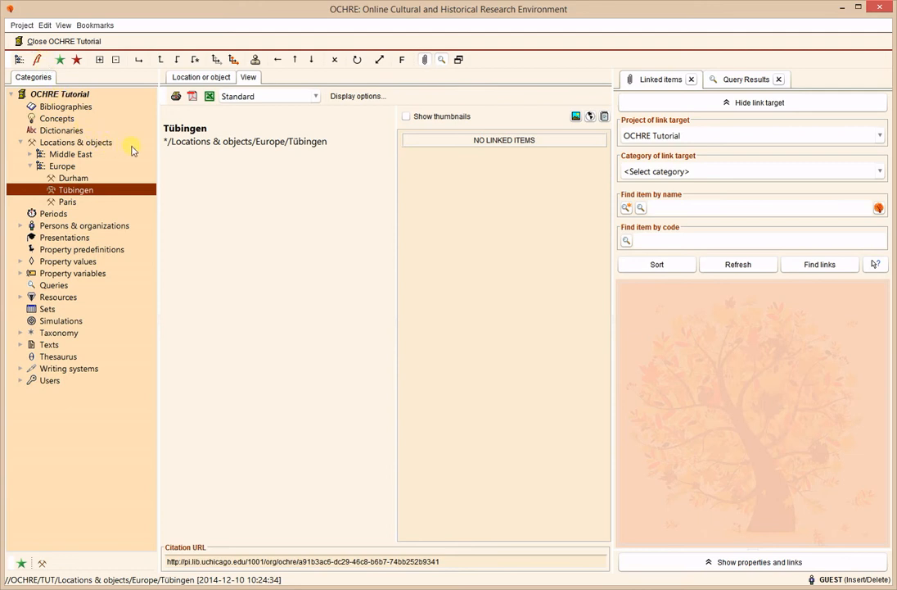
click(75, 177)
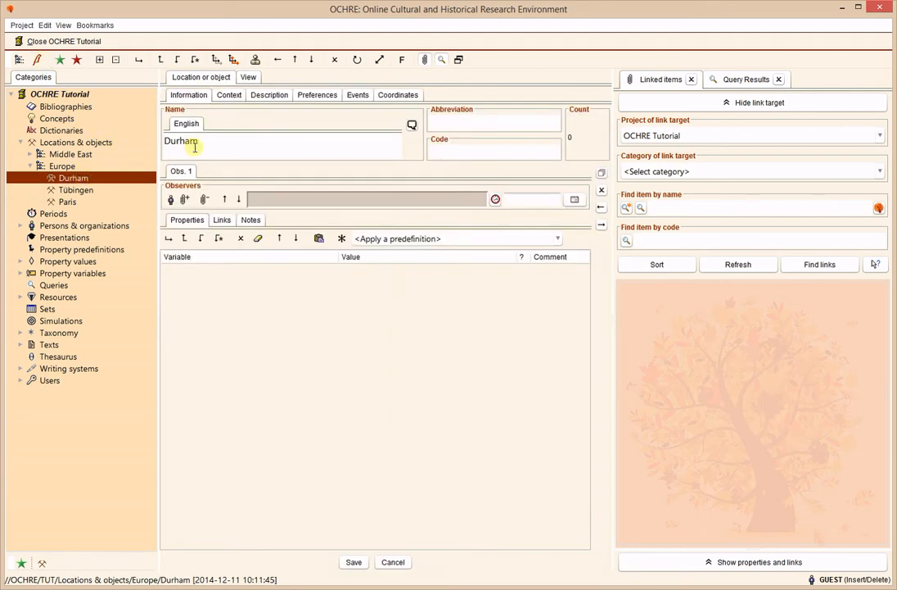
click(82, 189)
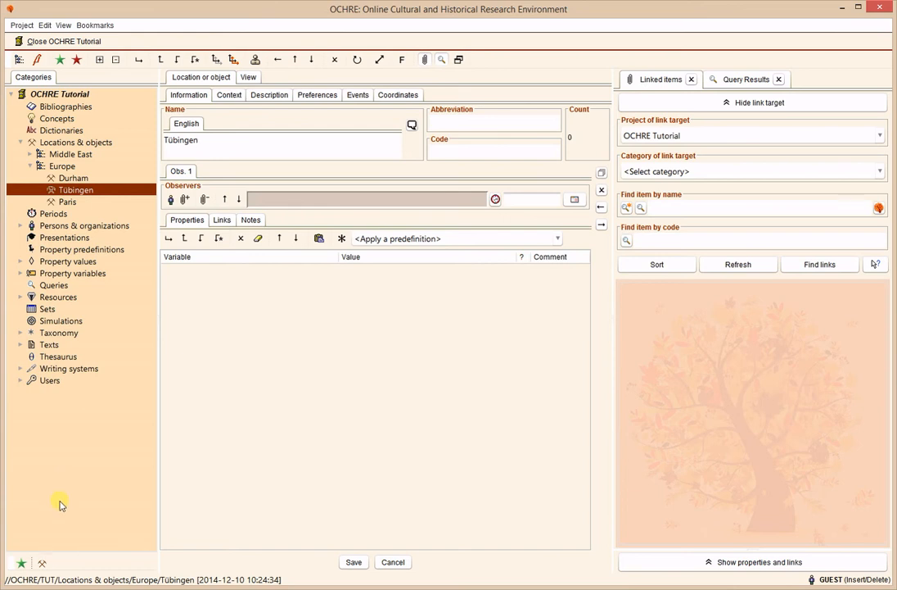
Inspect the properties of Umayyad Mosque under Damascus, alternating between it and Paris under Europe
click(43, 564)
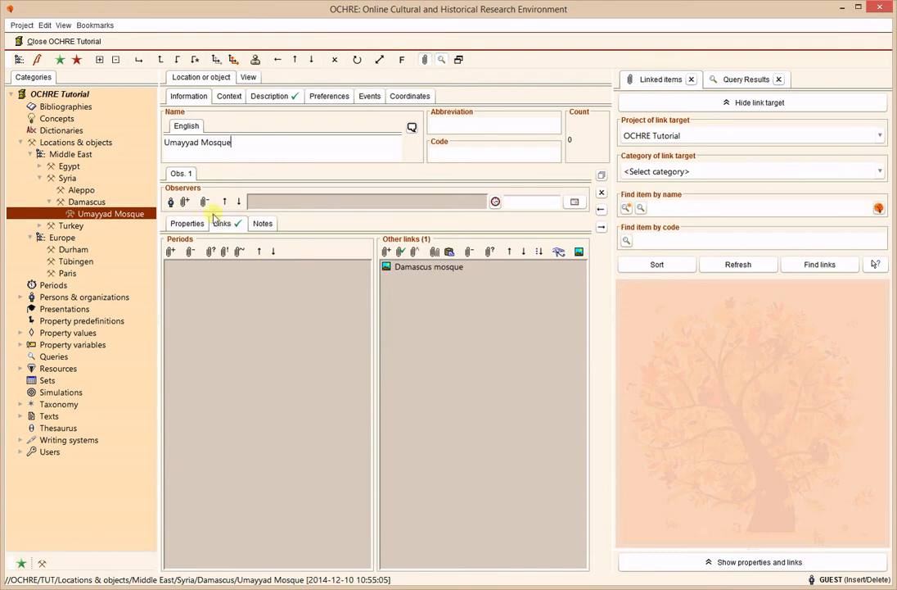
click(182, 223)
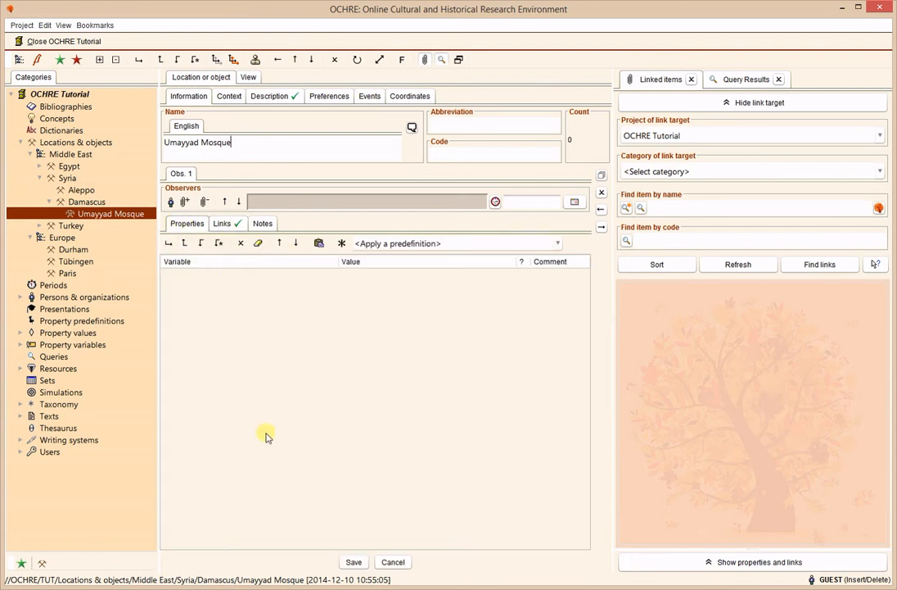
click(65, 273)
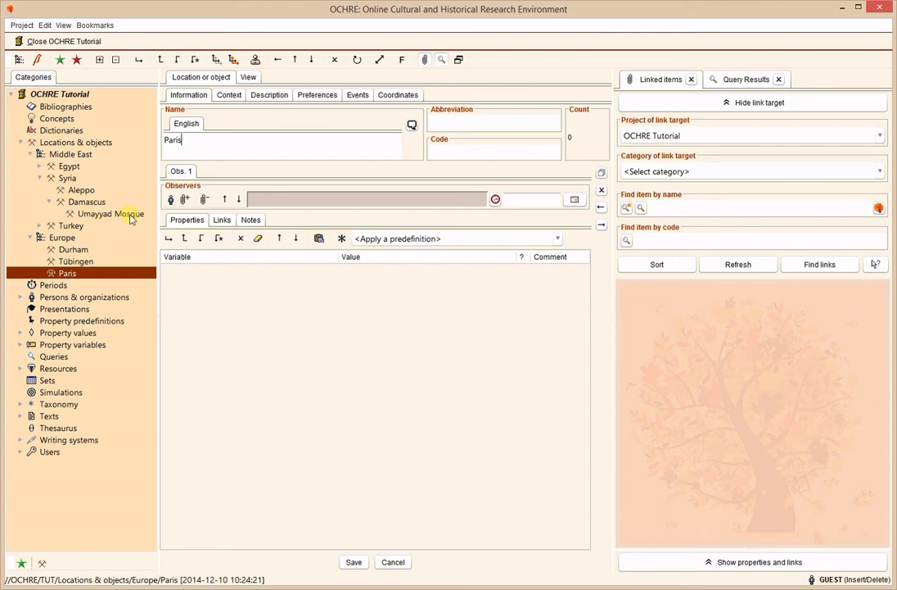
click(132, 215)
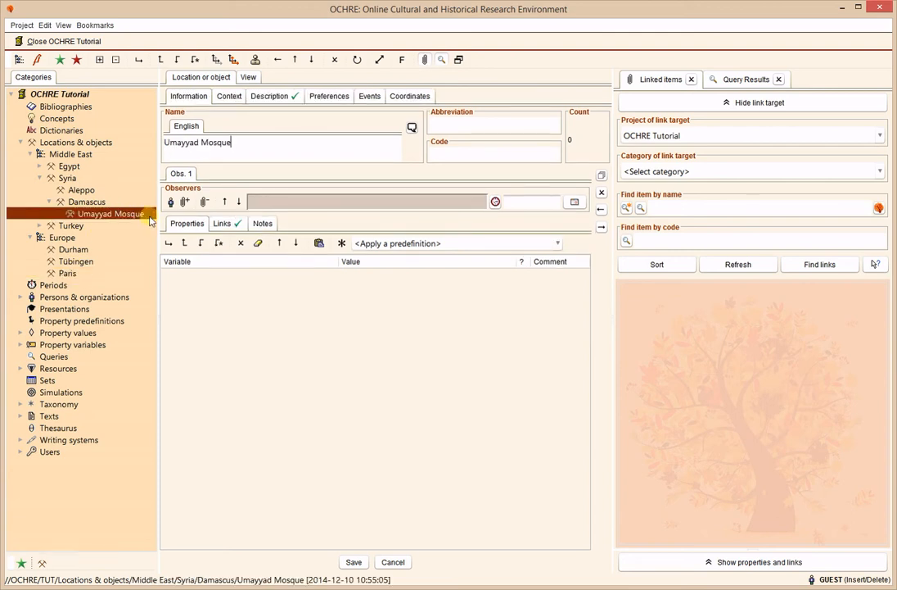
click(68, 273)
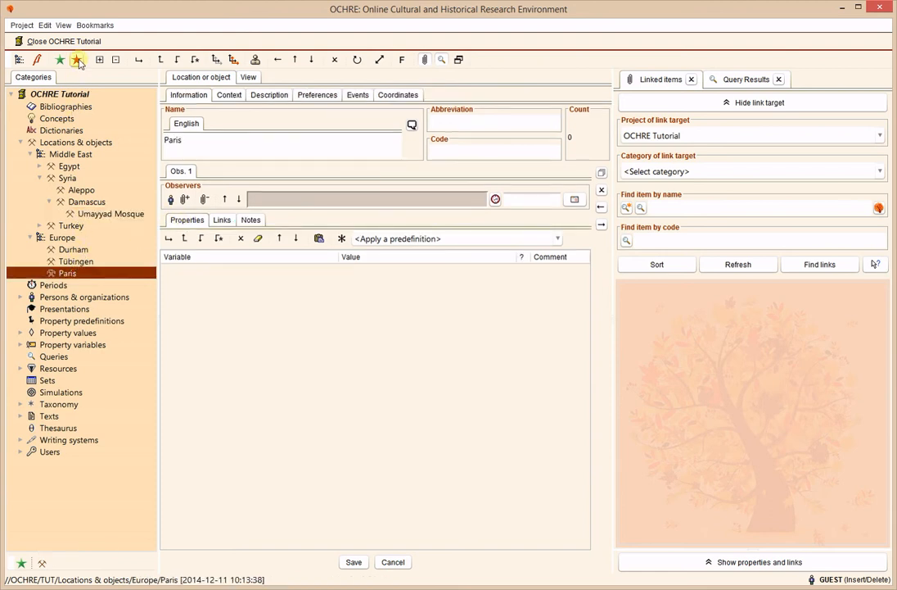
click(105, 214)
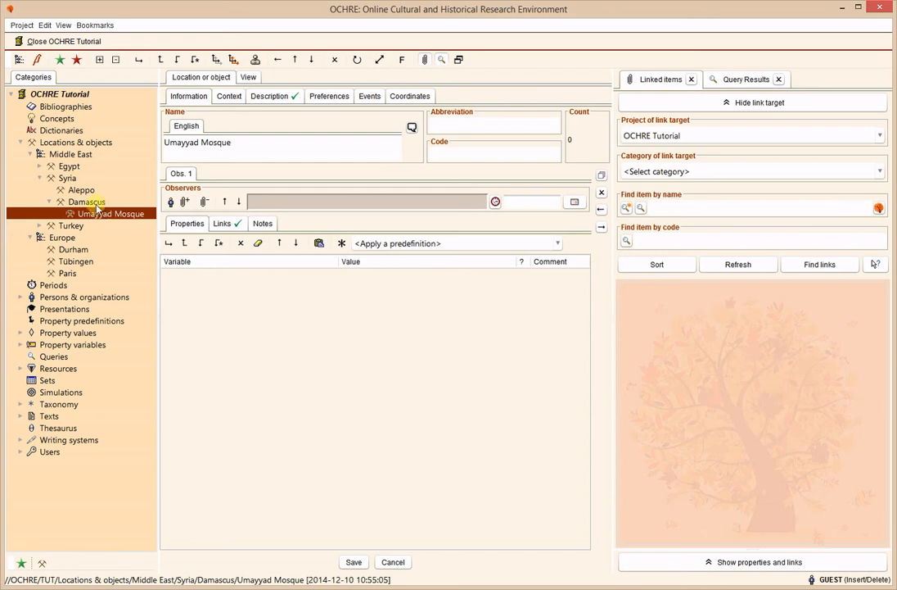
Bookmark Umayyad Mosque and use the bookmark to return to it from Damascus and from the Texts category
click(77, 62)
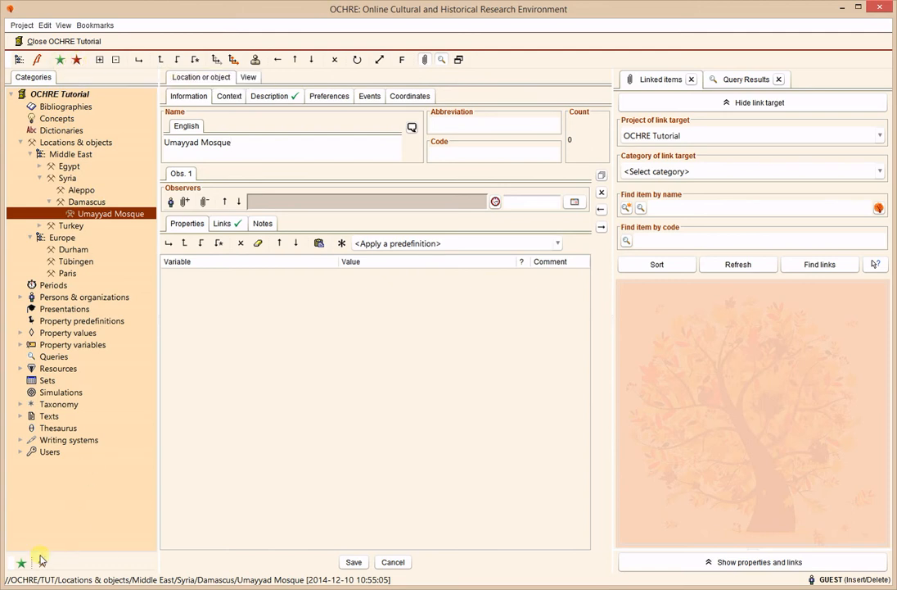
click(82, 203)
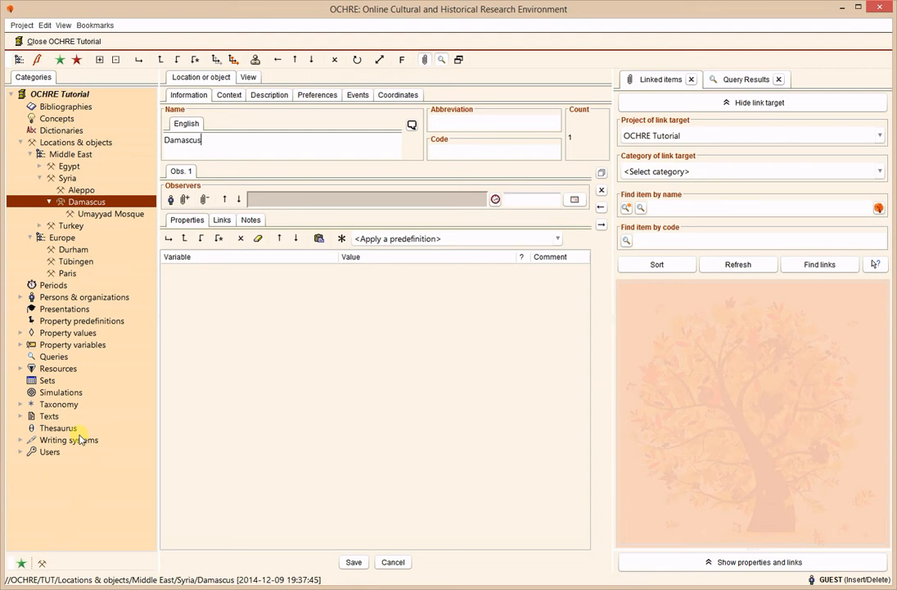
click(42, 563)
click(47, 417)
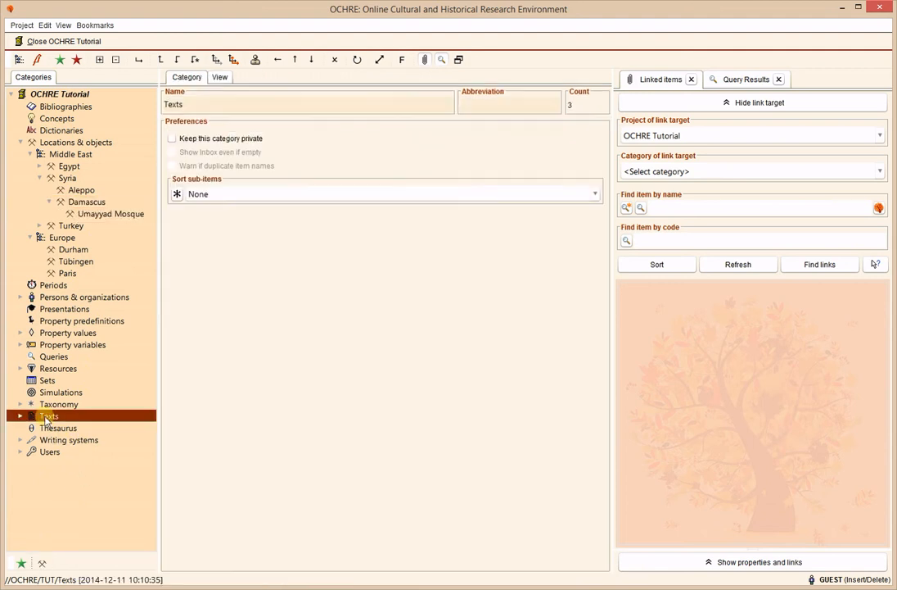
click(41, 563)
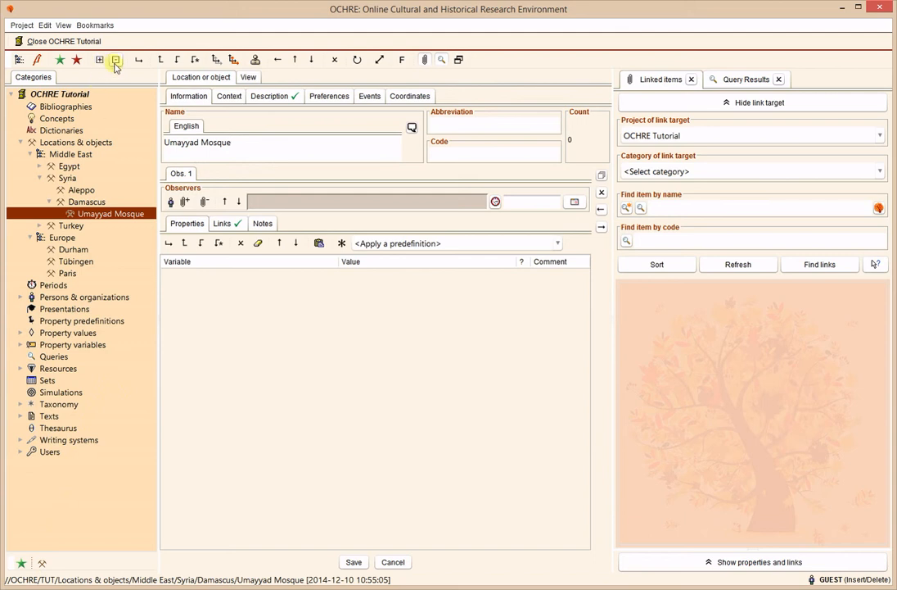
Collapse the Middle East hierarchy and expand it again with all of its sub-items
click(82, 156)
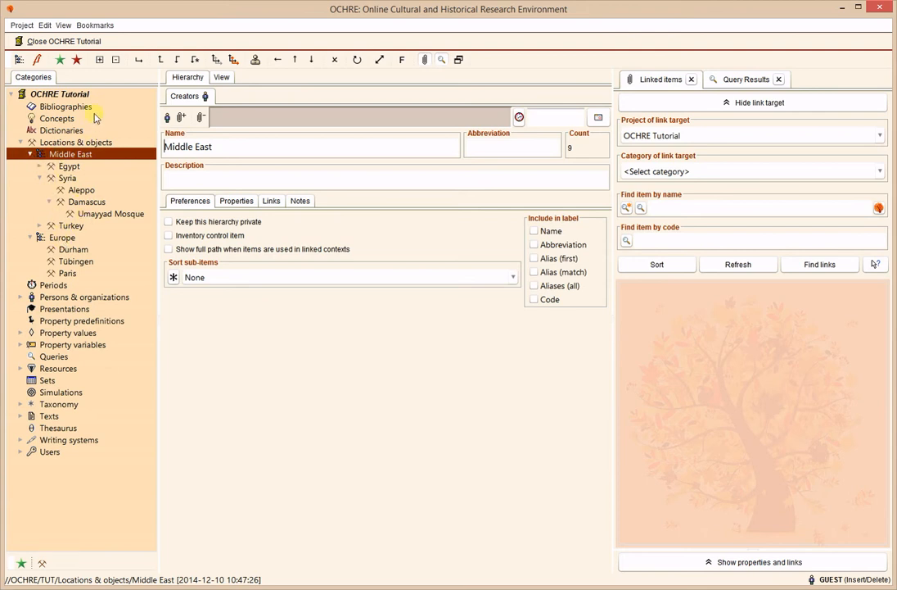
click(115, 61)
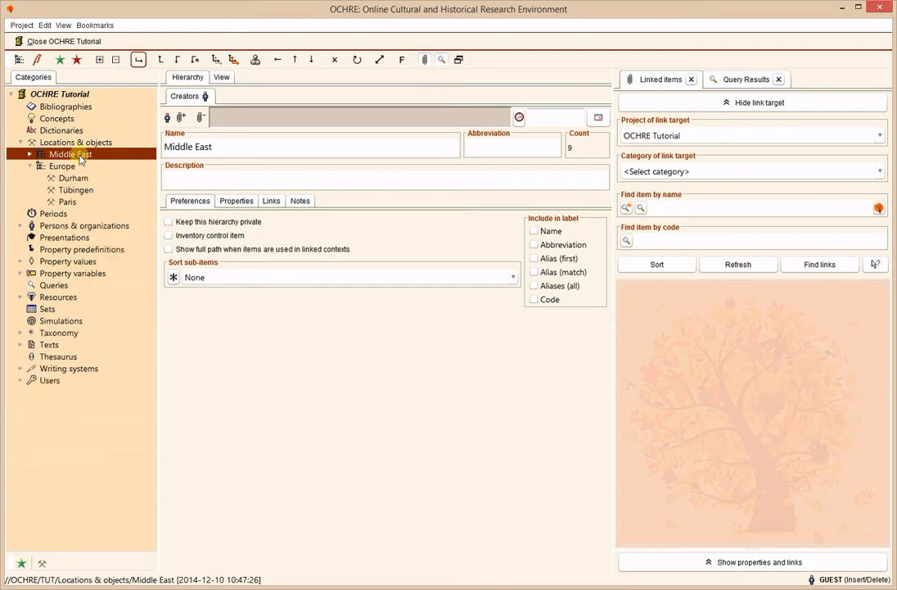
click(99, 60)
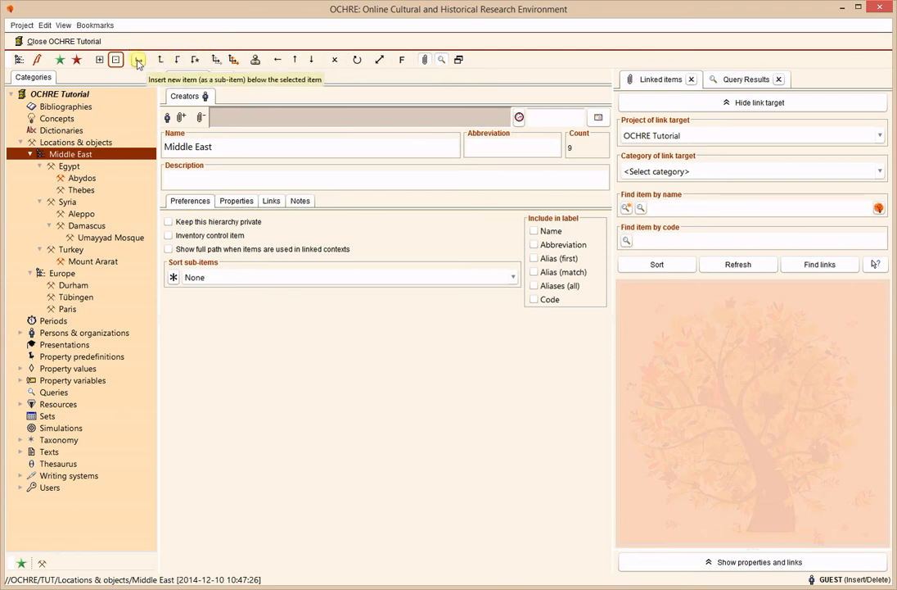
Insert a new sub-item under Egypt in the Middle East hierarchy and name it Cairo
click(75, 168)
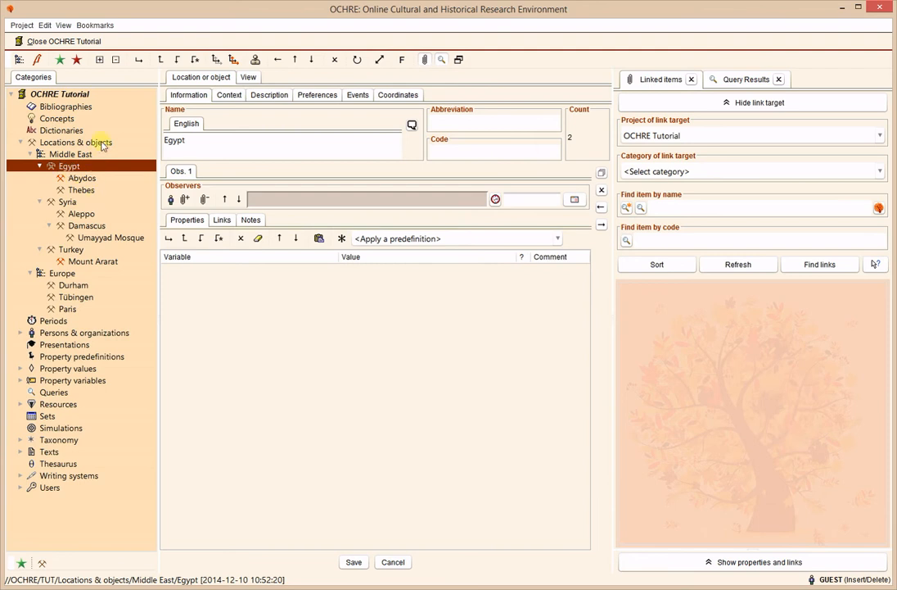
click(139, 63)
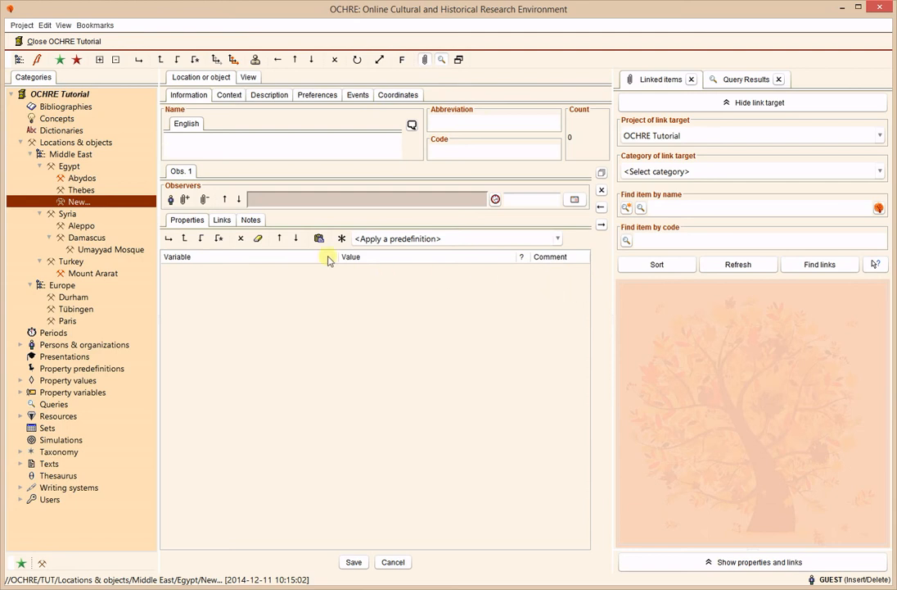
click(414, 126)
click(560, 317)
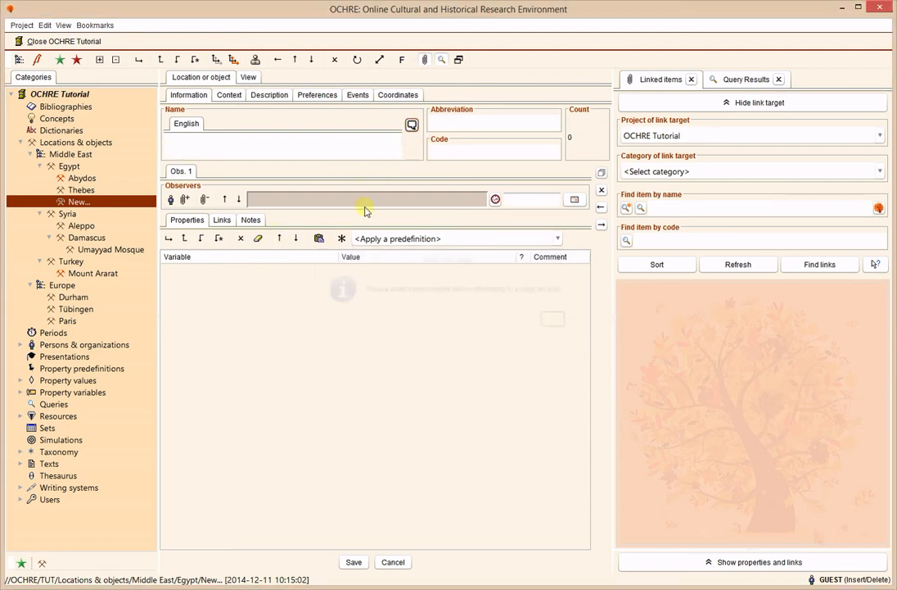
click(312, 143)
text(Cairo)
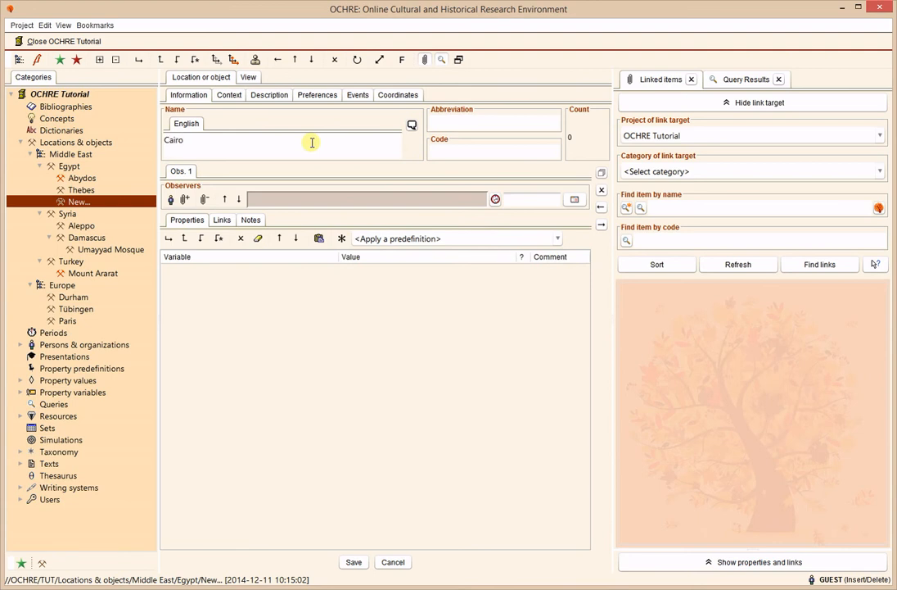
click(459, 151)
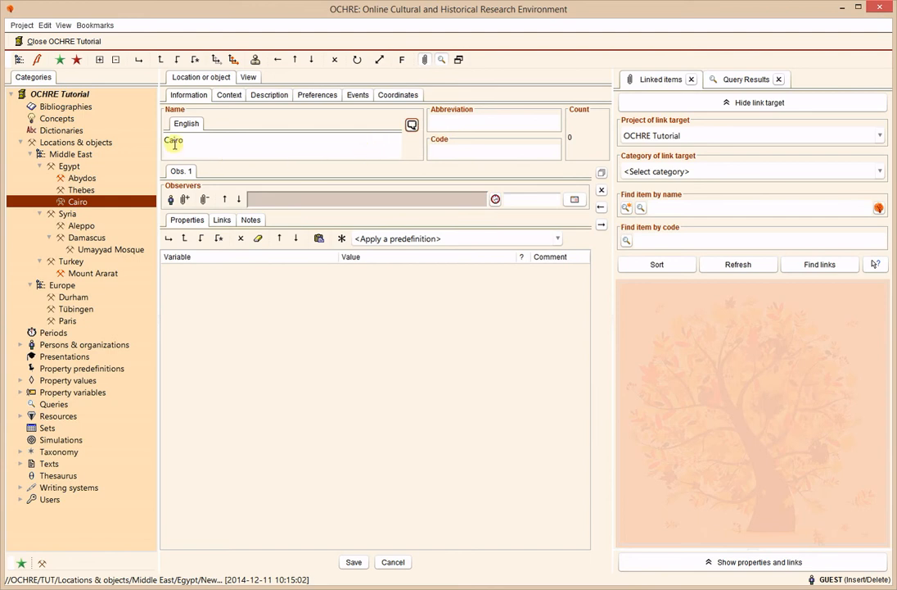
click(199, 140)
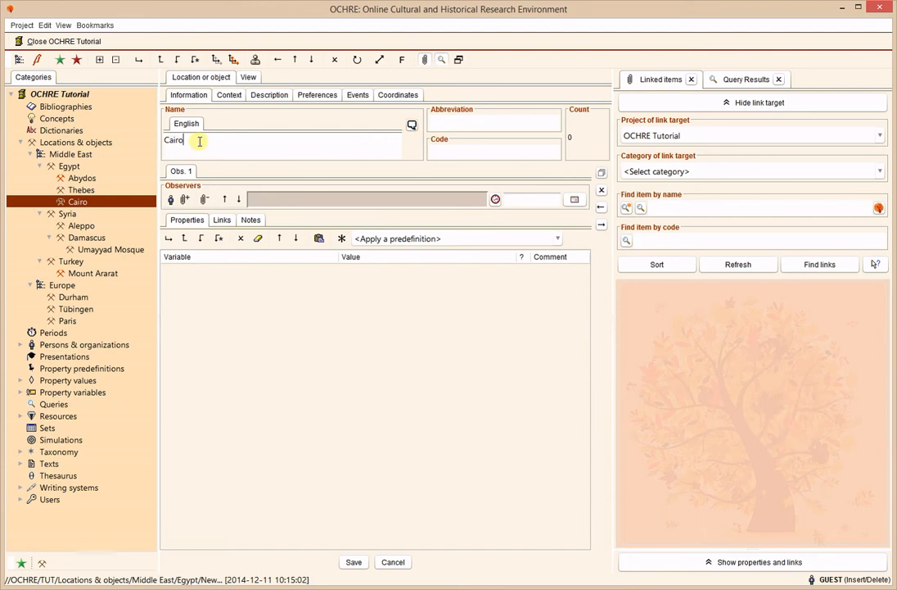
Insert a location named Elephantine directly above Cairo, and one named New place directly below Elephantine
click(161, 60)
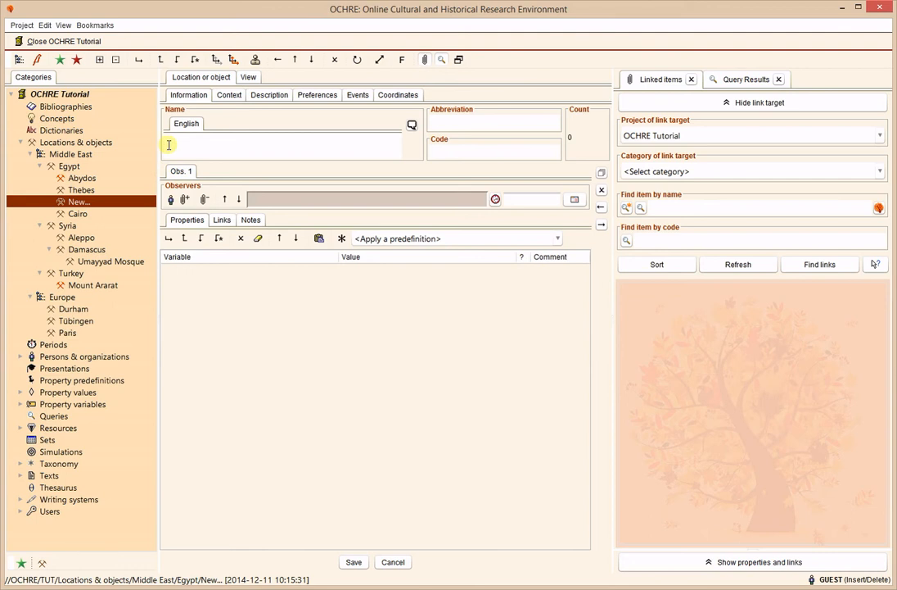
text(hantine)
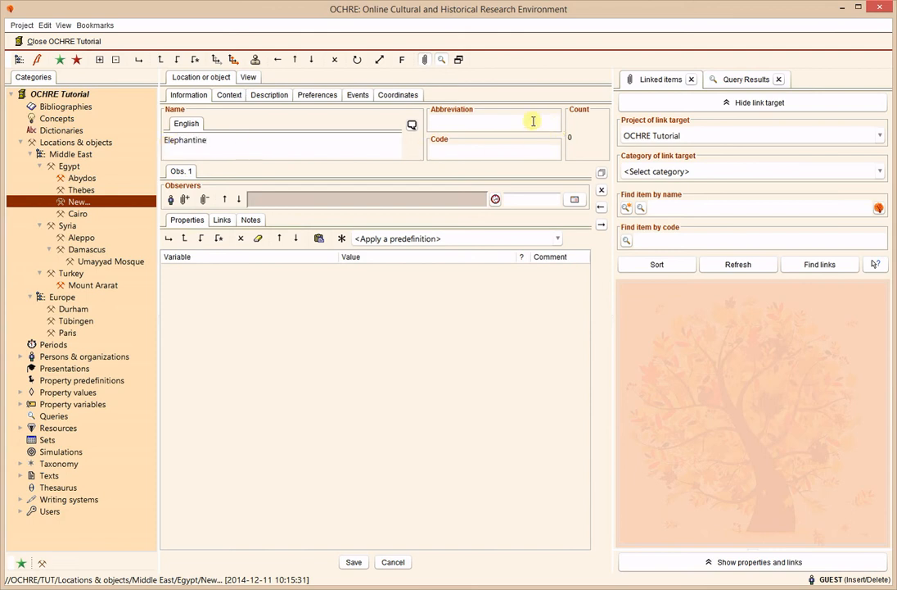
click(177, 61)
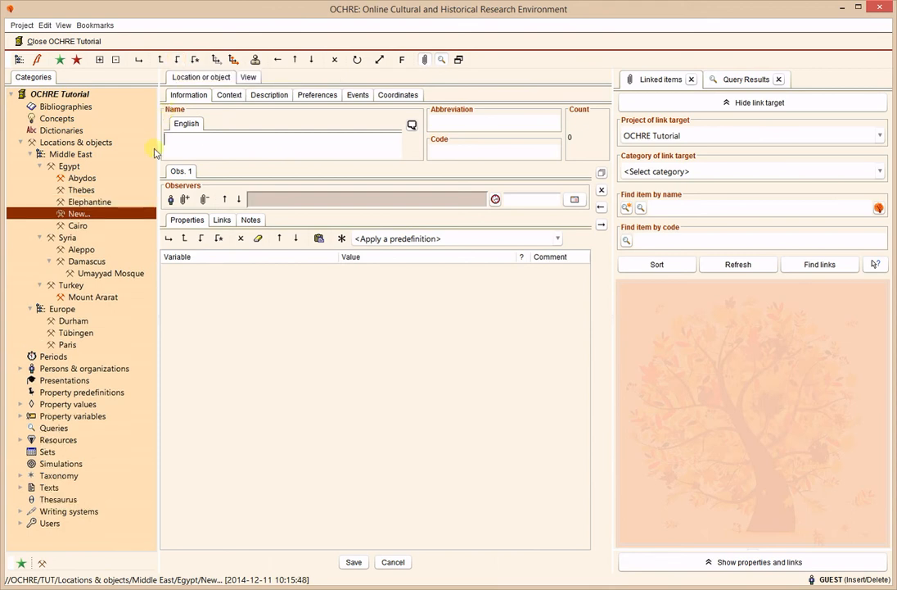
click(192, 155)
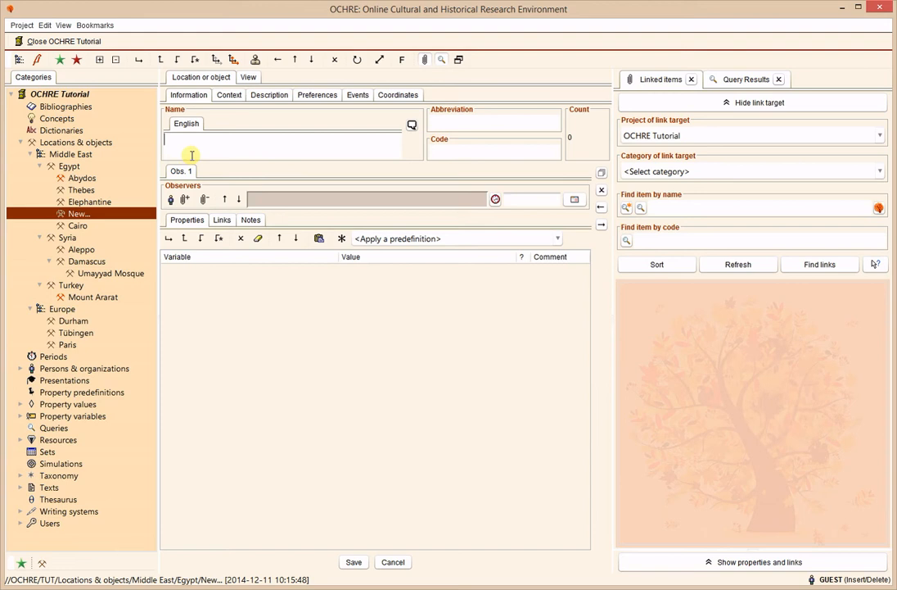
text(New place)
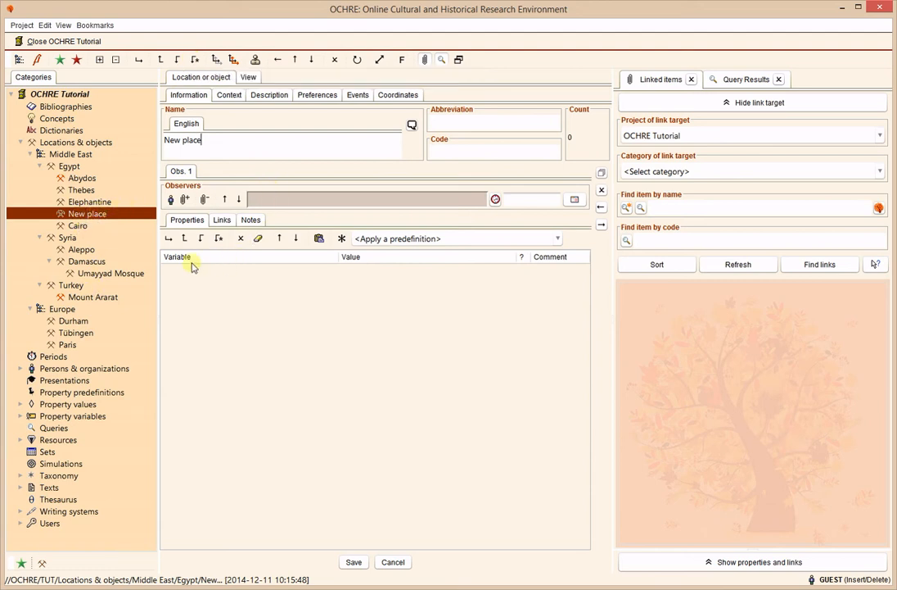
Add the property Location or object type with the value Geographical region to New place and save it
click(170, 240)
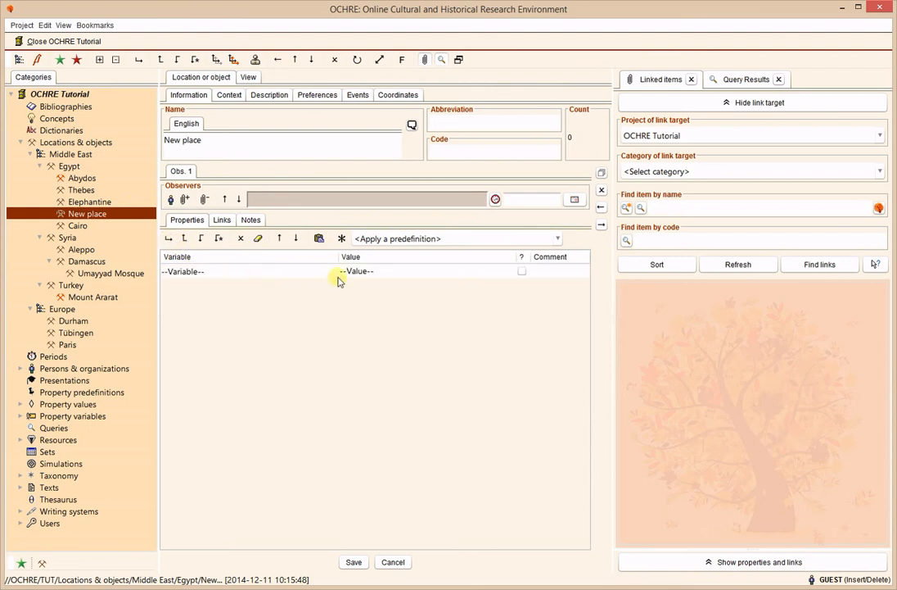
click(337, 271)
click(332, 271)
click(328, 285)
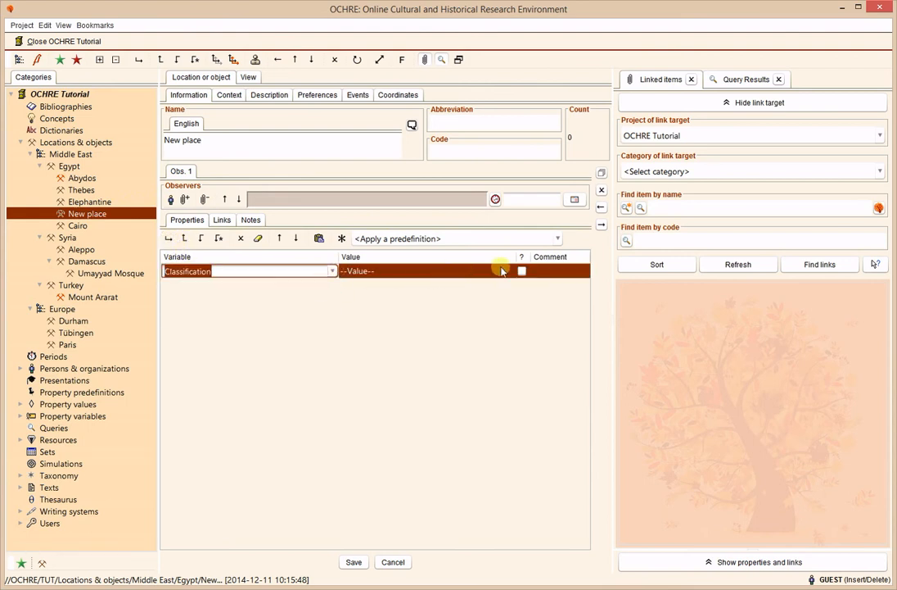
click(332, 272)
click(311, 313)
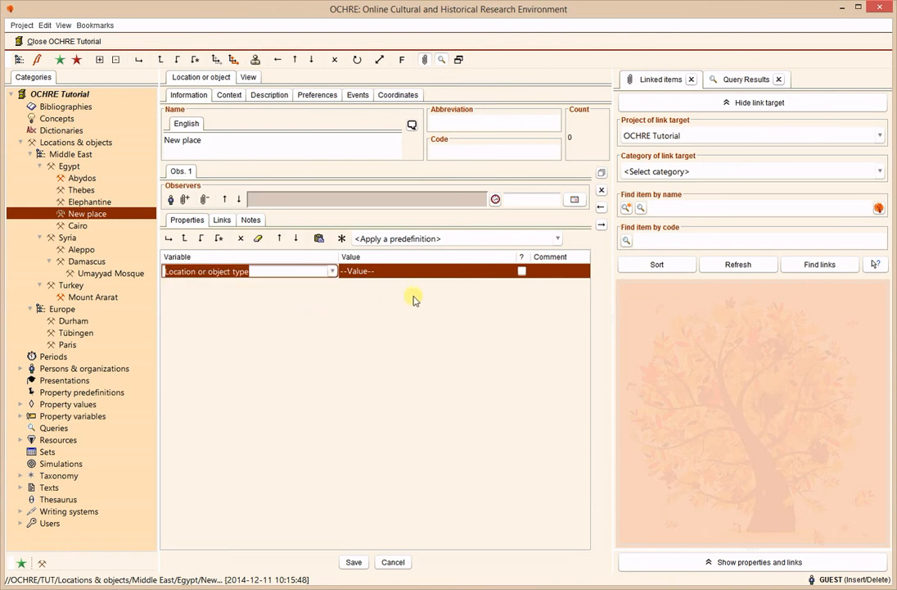
click(511, 270)
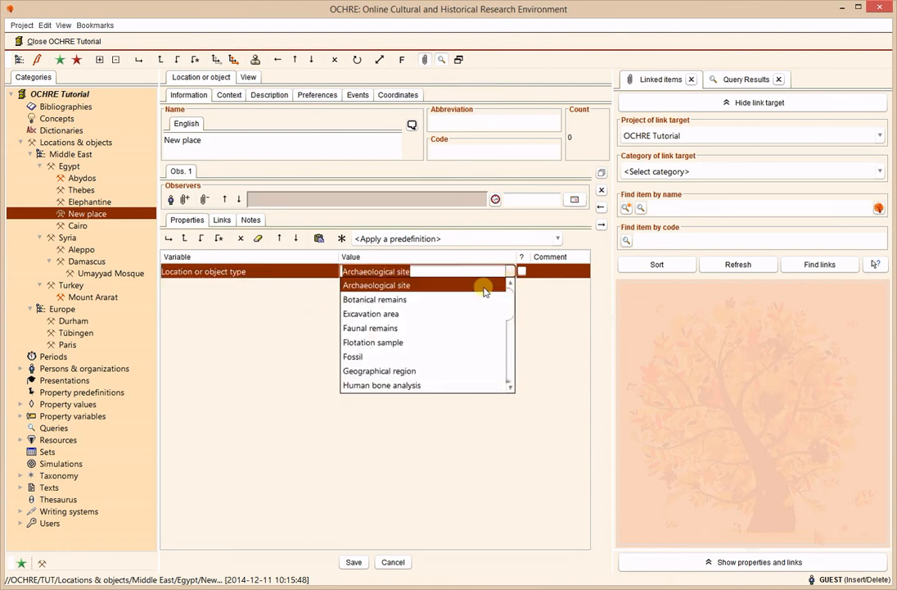
click(495, 370)
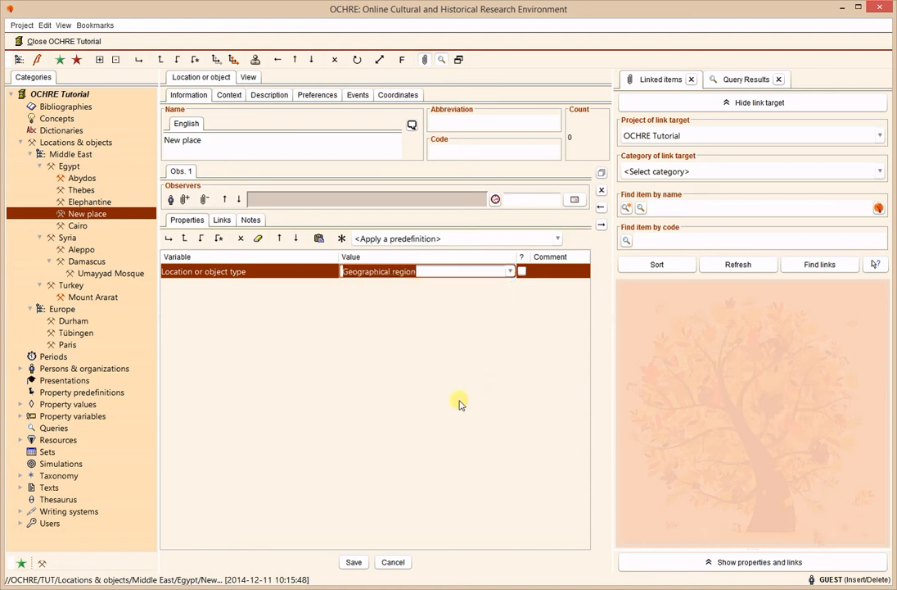
click(354, 562)
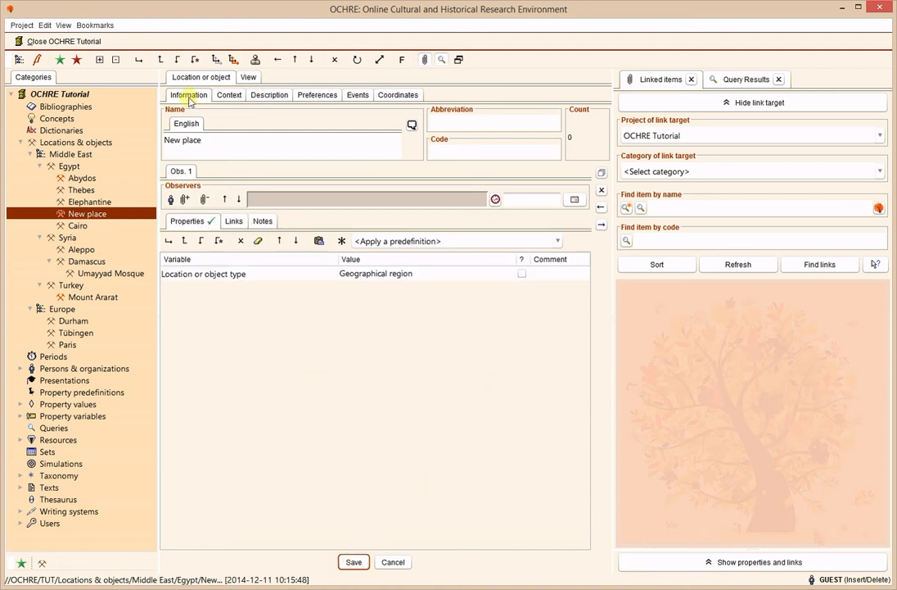
Replicate New place 4 times under Egypt and check the properties of the copies
click(195, 60)
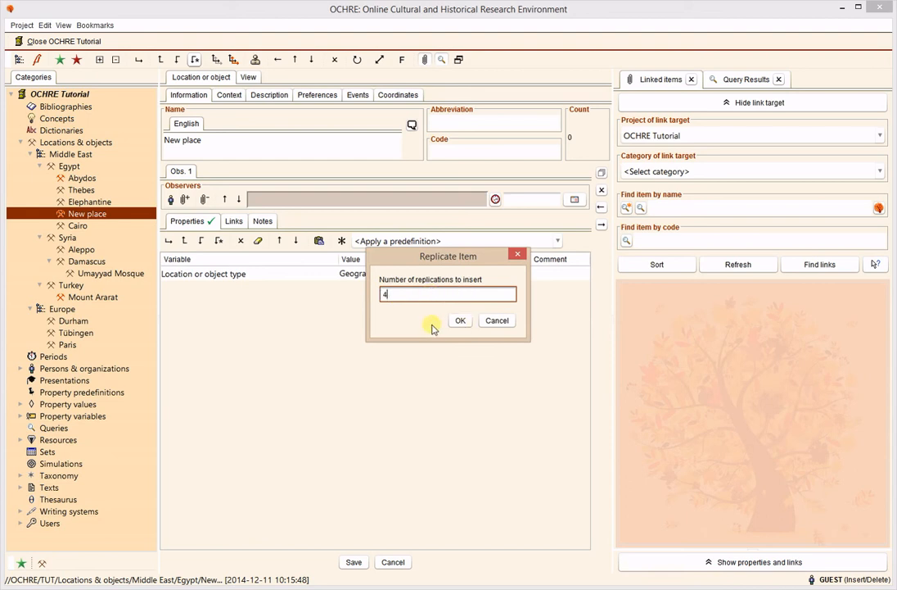
click(460, 323)
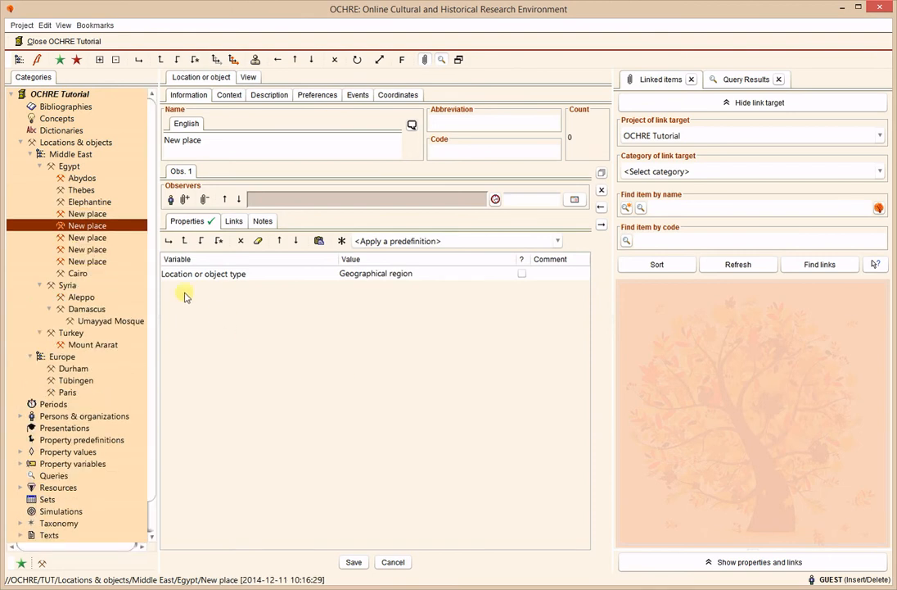
click(102, 237)
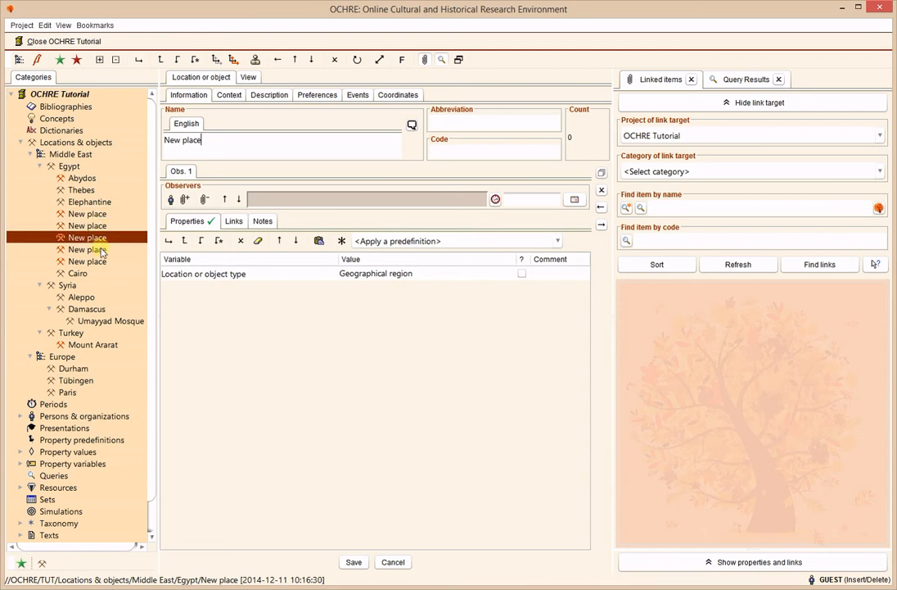
click(101, 249)
click(102, 260)
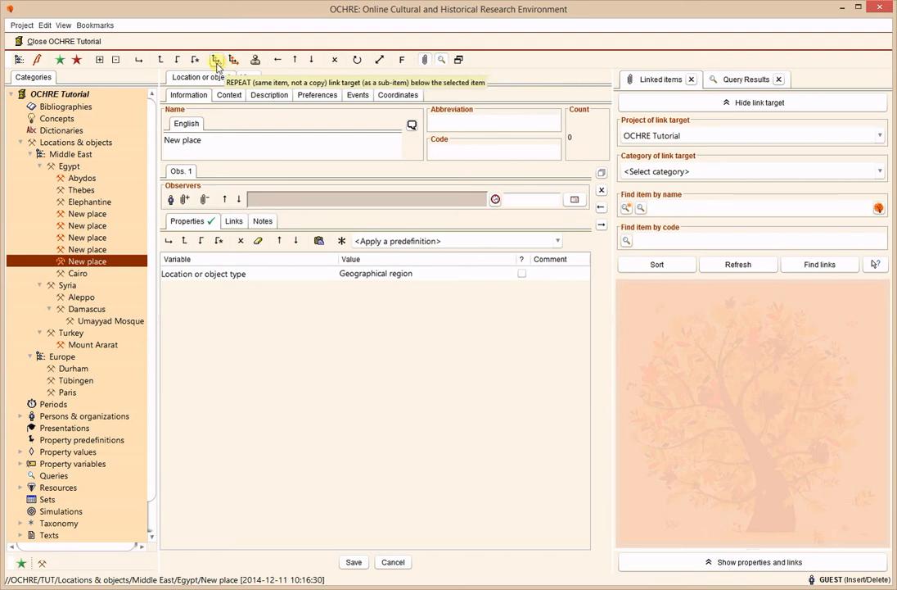
Repeat Paris from the Europe hierarchy as a sub-item of Egypt, with Locations & objects as the link target category
click(683, 172)
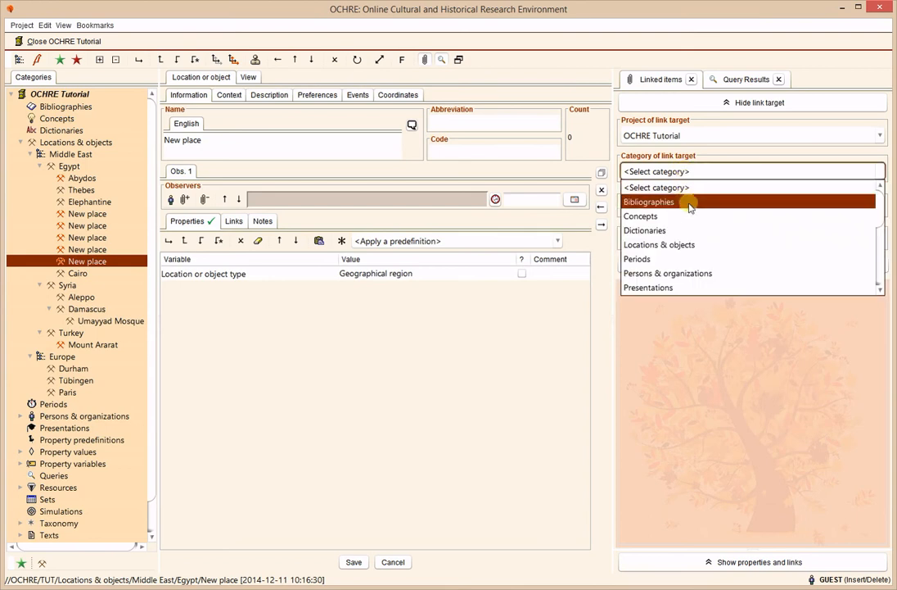
click(687, 244)
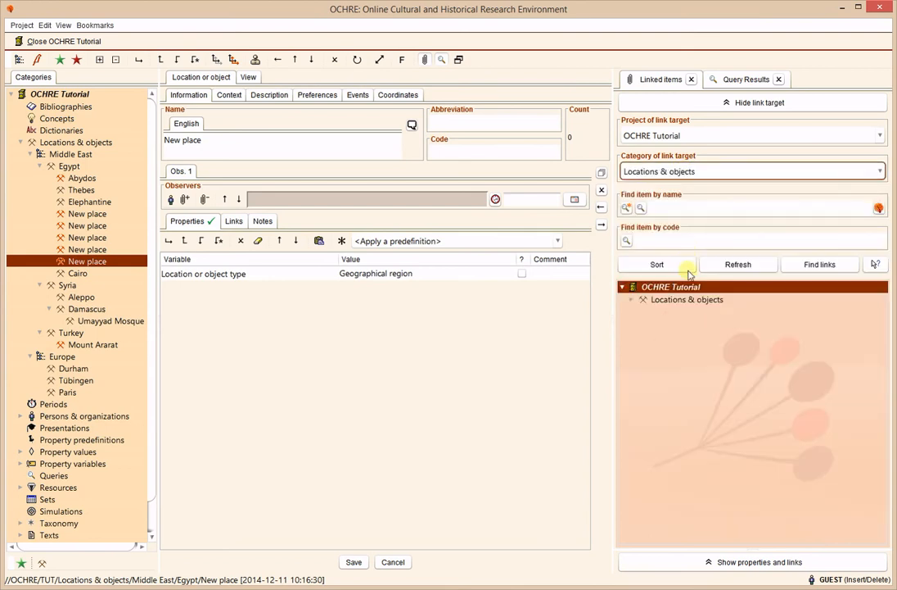
click(633, 299)
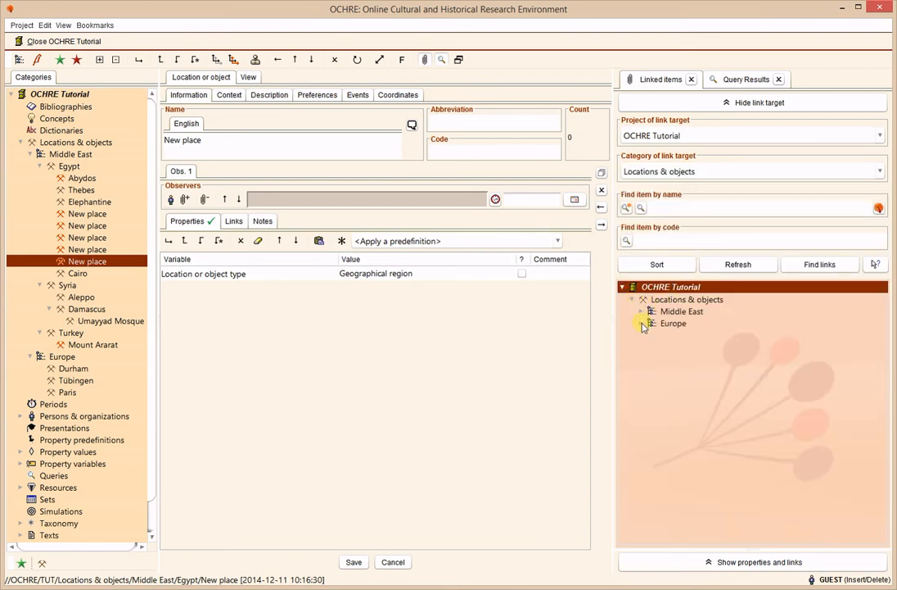
click(644, 323)
click(680, 360)
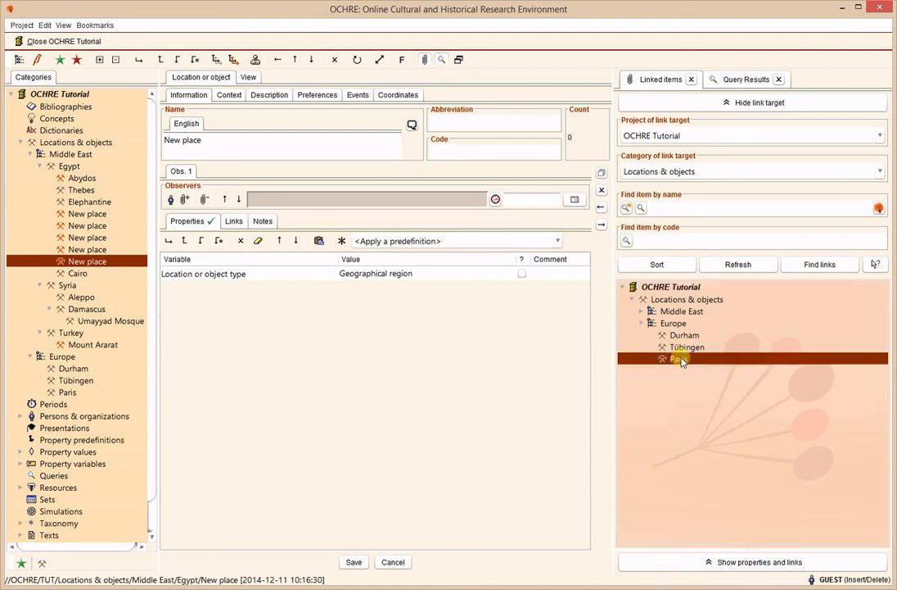
click(69, 166)
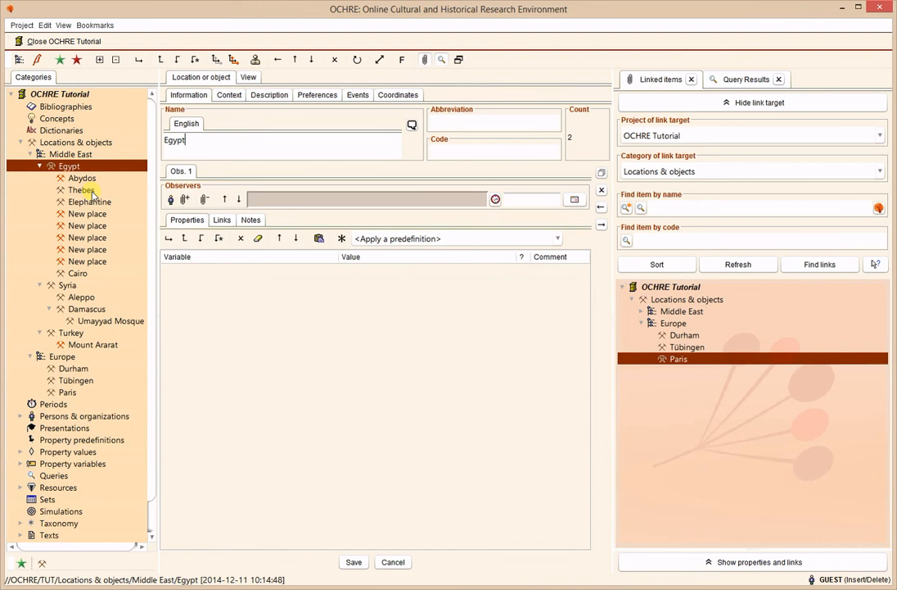
click(218, 62)
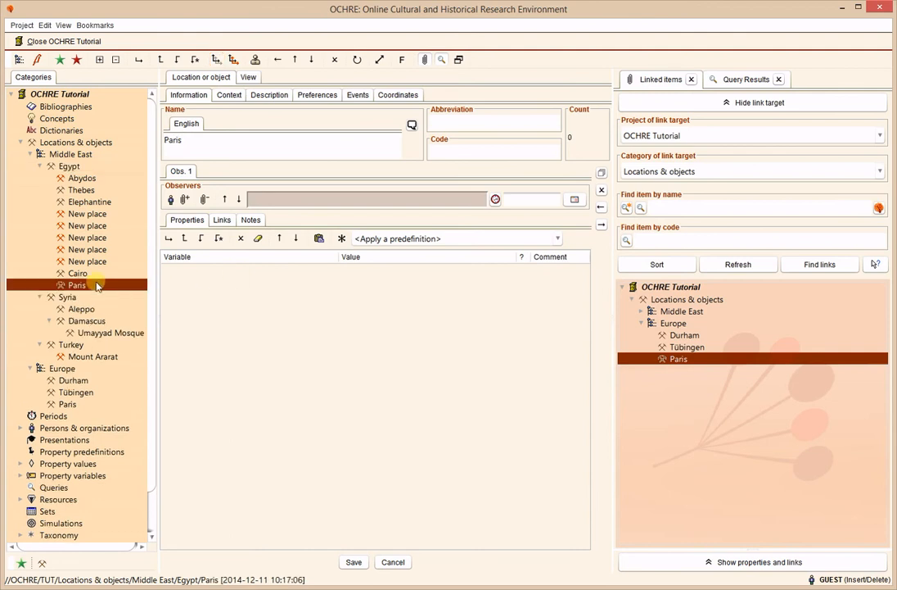
Repeat Tübingen from the Europe hierarchy under Egypt and compare it with the repeated Paris item
click(679, 348)
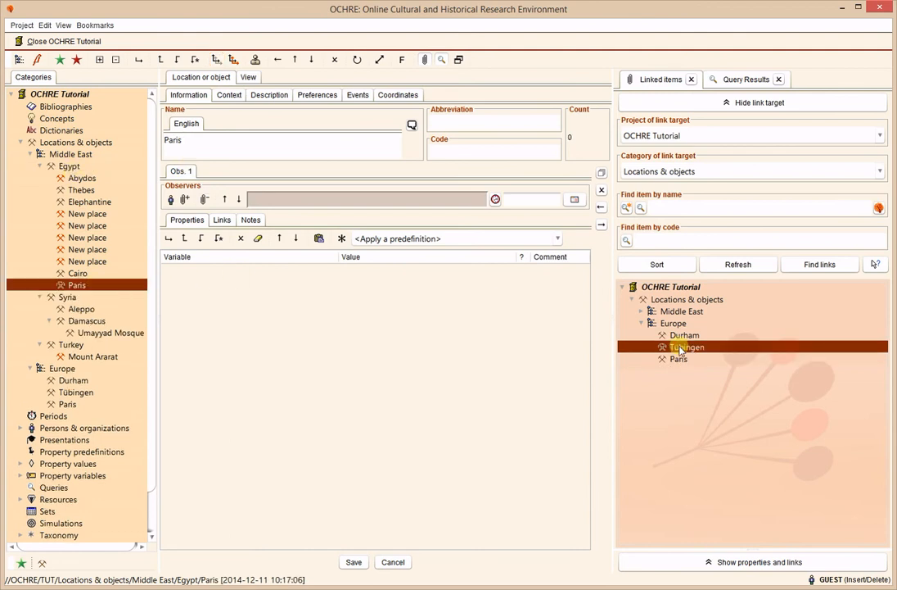
click(69, 166)
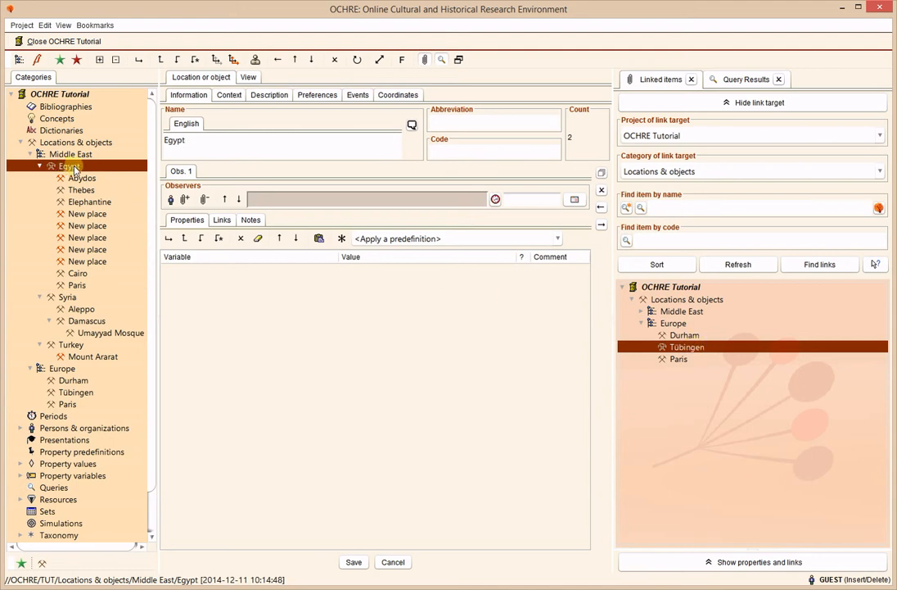
click(234, 60)
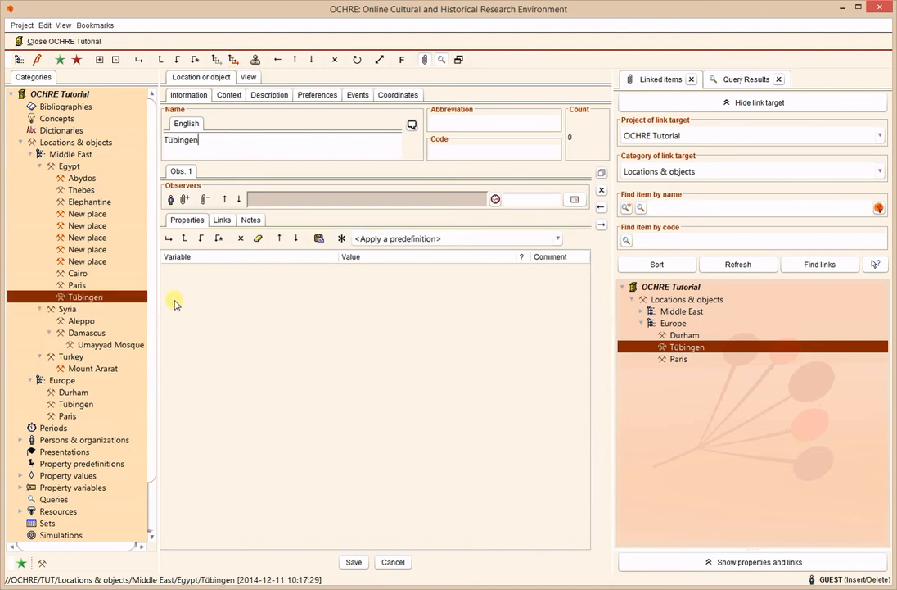
click(81, 286)
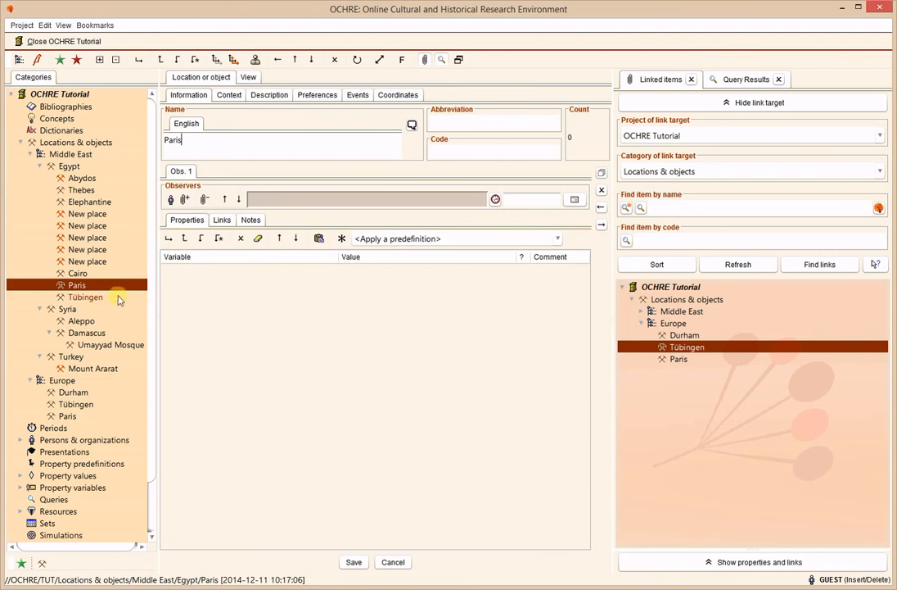
click(83, 297)
click(81, 286)
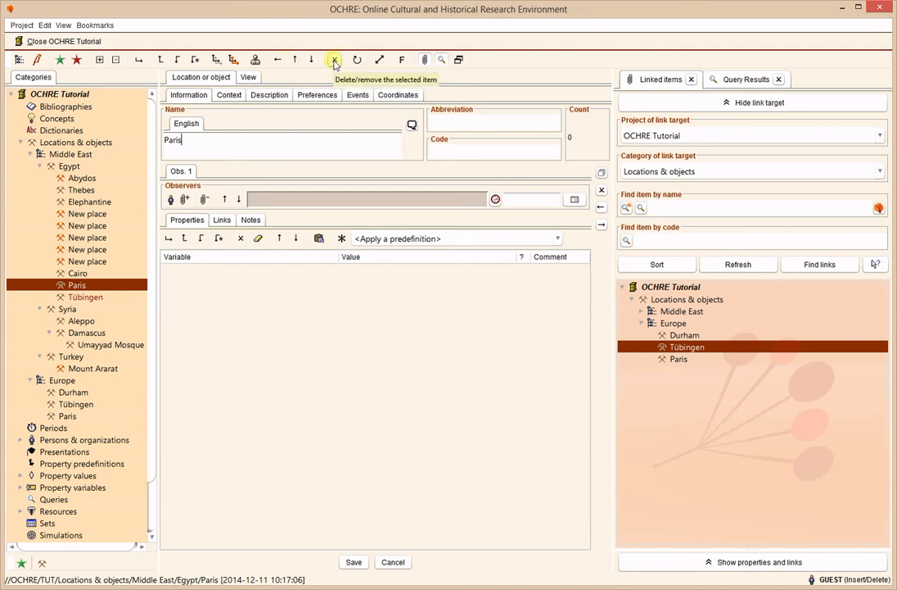
Delete the five New place items and Cairo from Egypt in a single batch
click(88, 213)
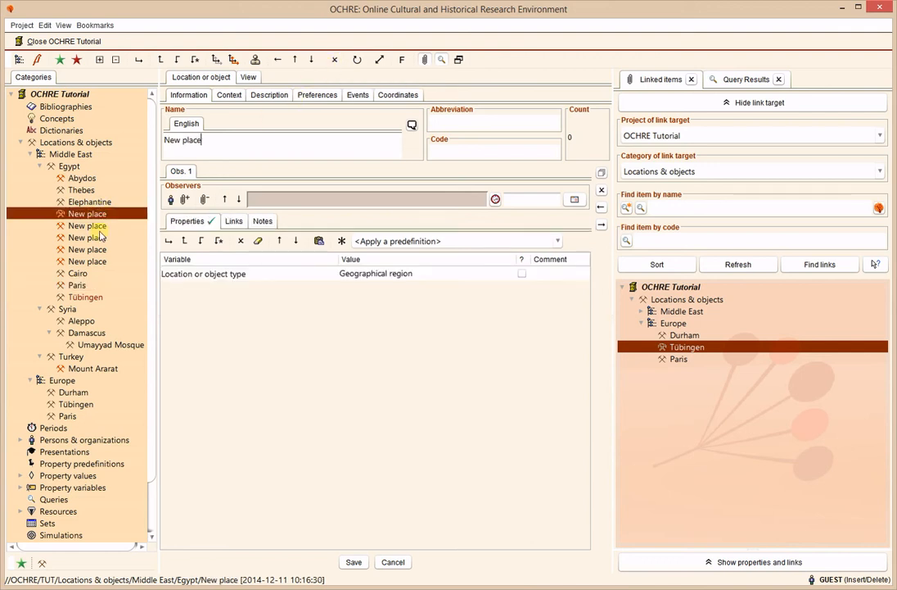
shift+click(82, 275)
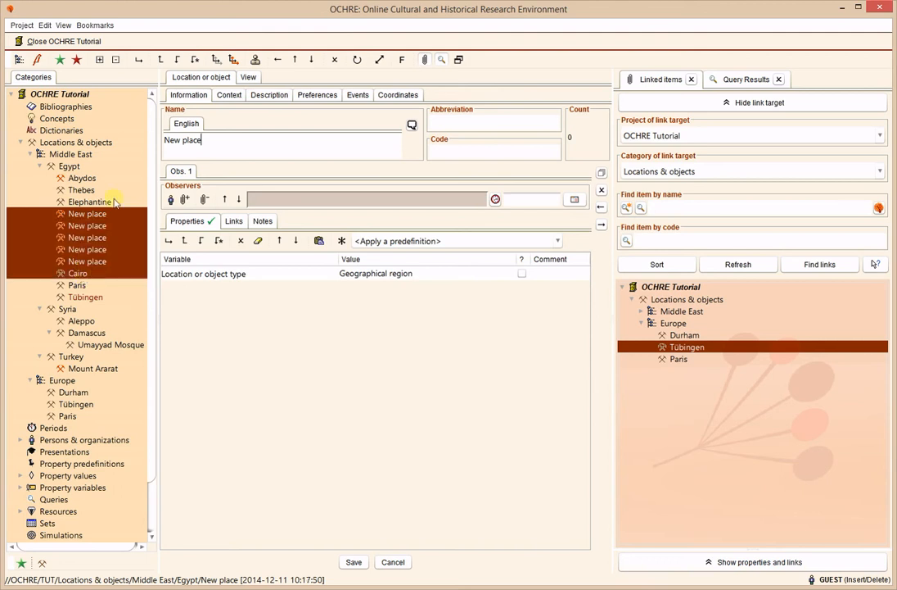
click(89, 213)
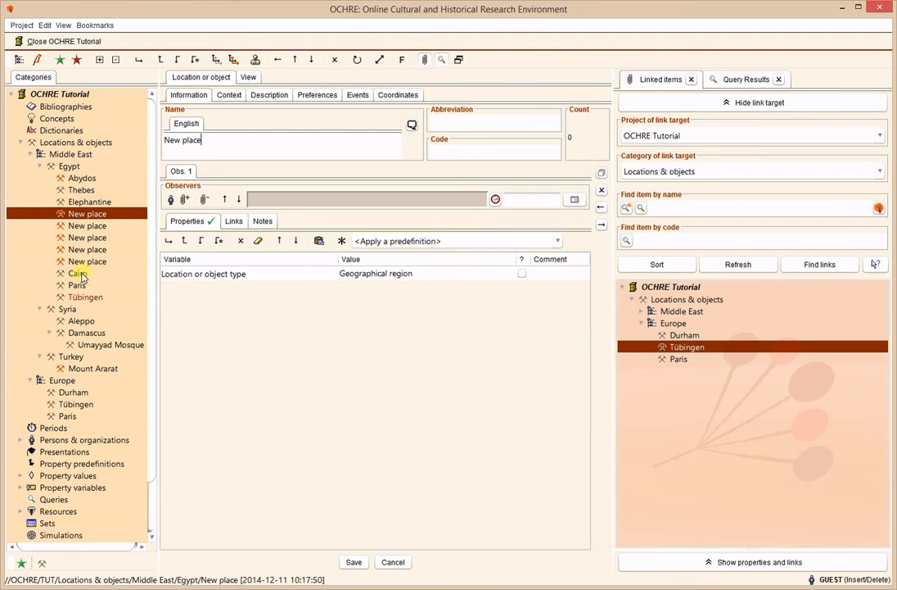
shift+click(82, 275)
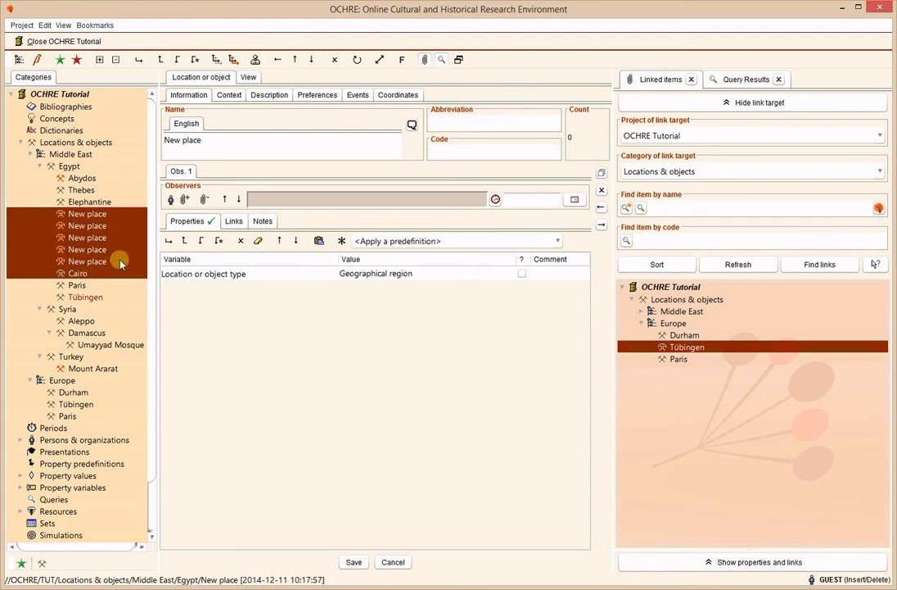
click(334, 59)
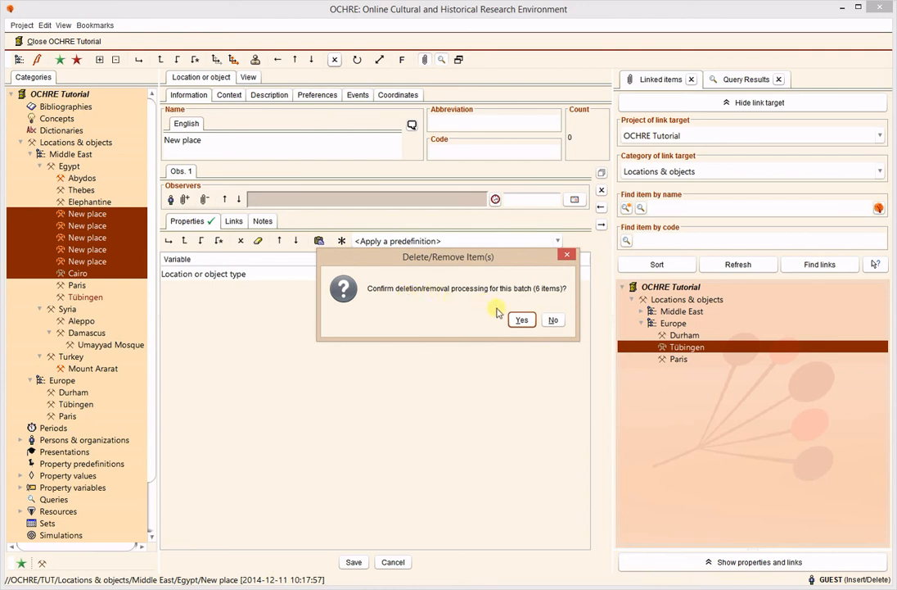
click(522, 320)
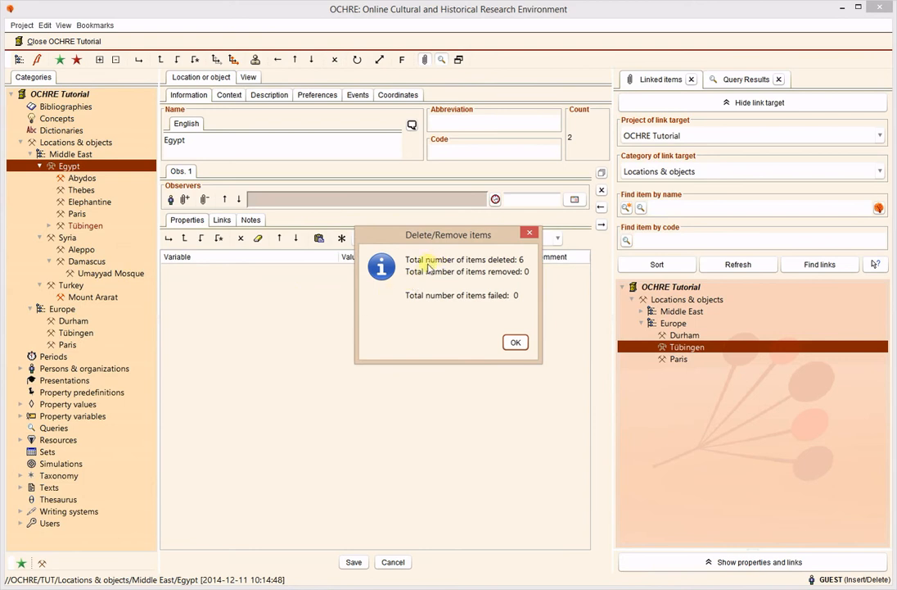
click(510, 343)
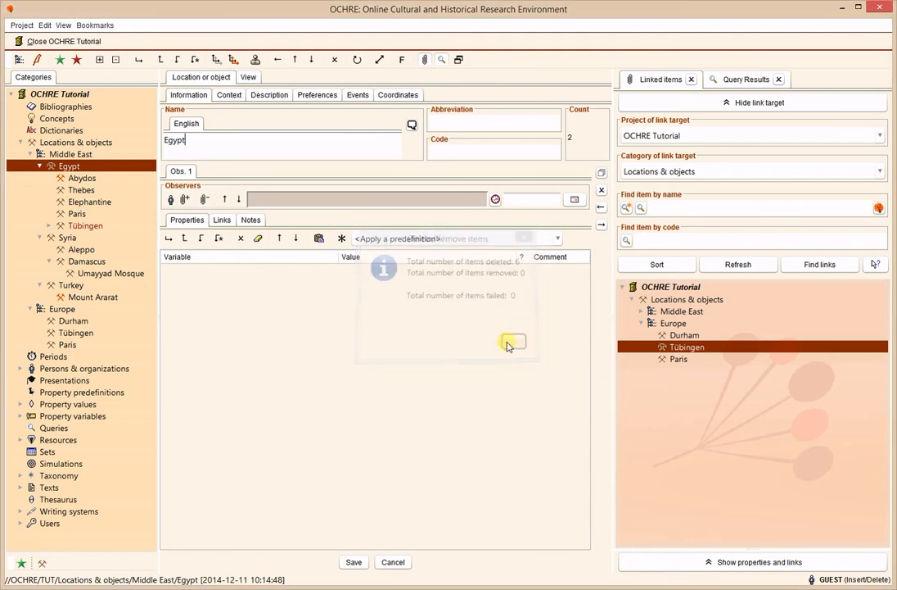
Check the contexts of the Paris item under Egypt and remove it from there
click(74, 213)
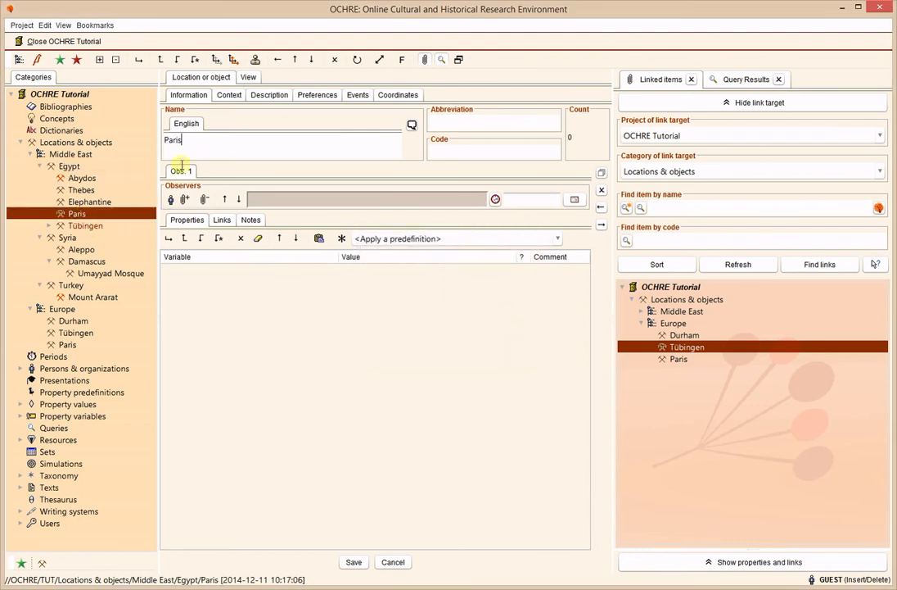
click(222, 95)
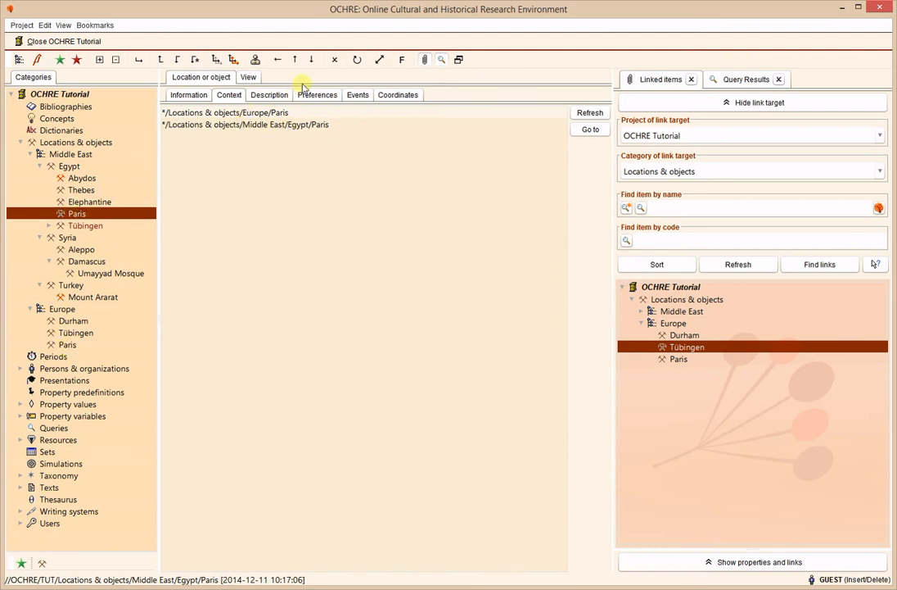
click(335, 60)
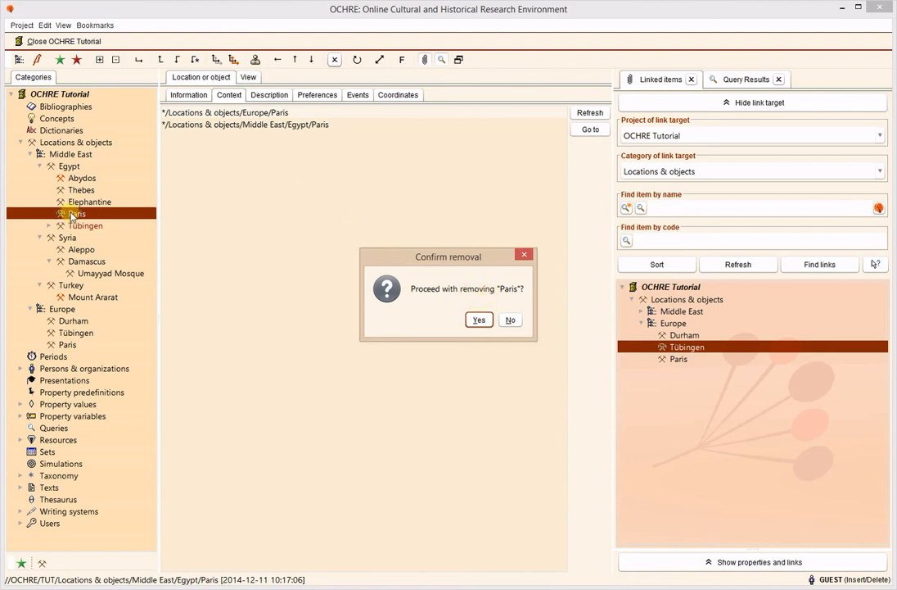
click(478, 319)
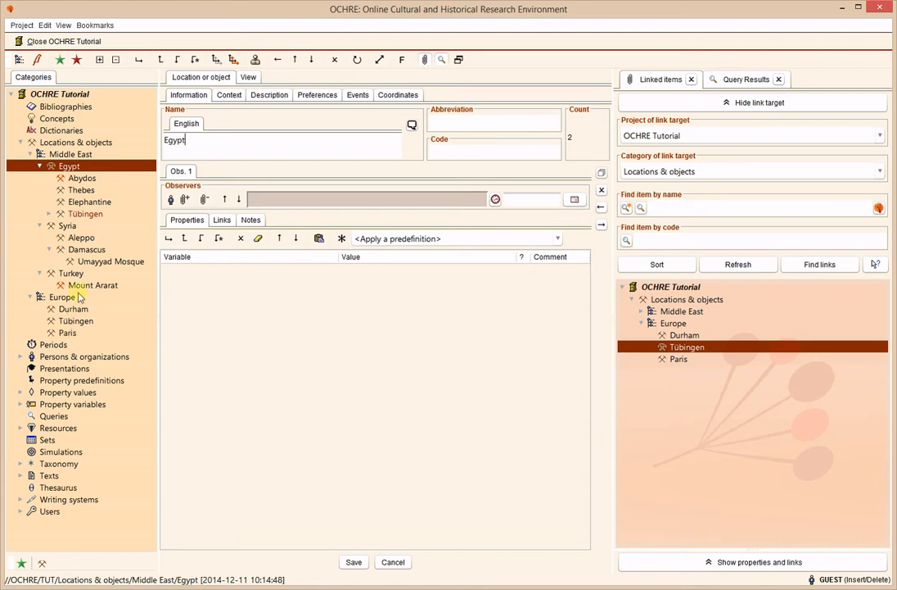
Remove the repeated Tübingen item from Egypt
click(78, 213)
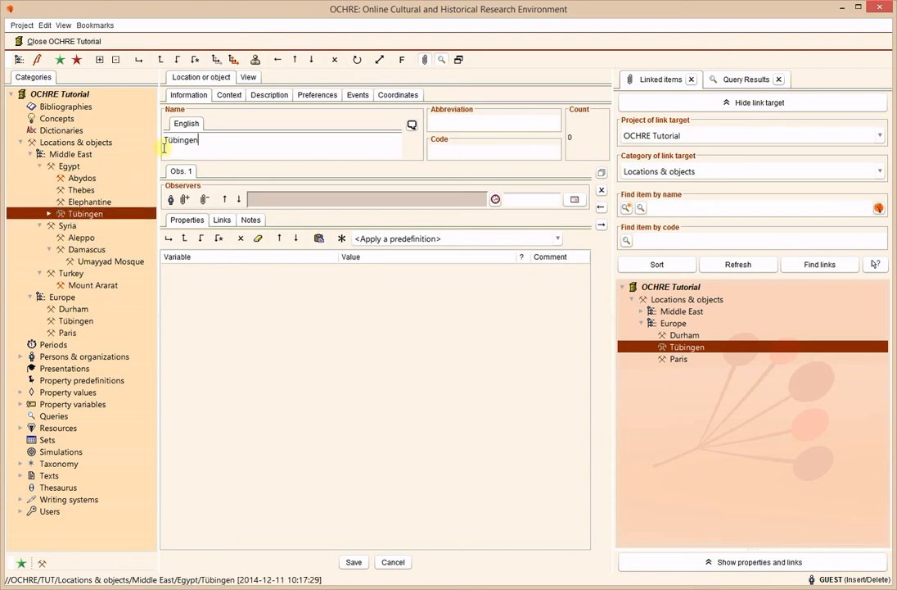
click(335, 61)
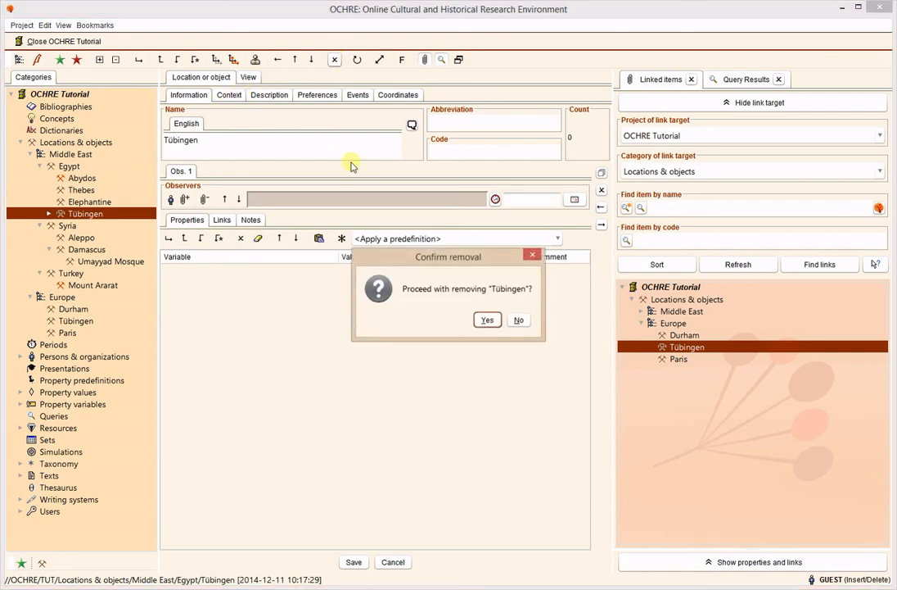
click(486, 321)
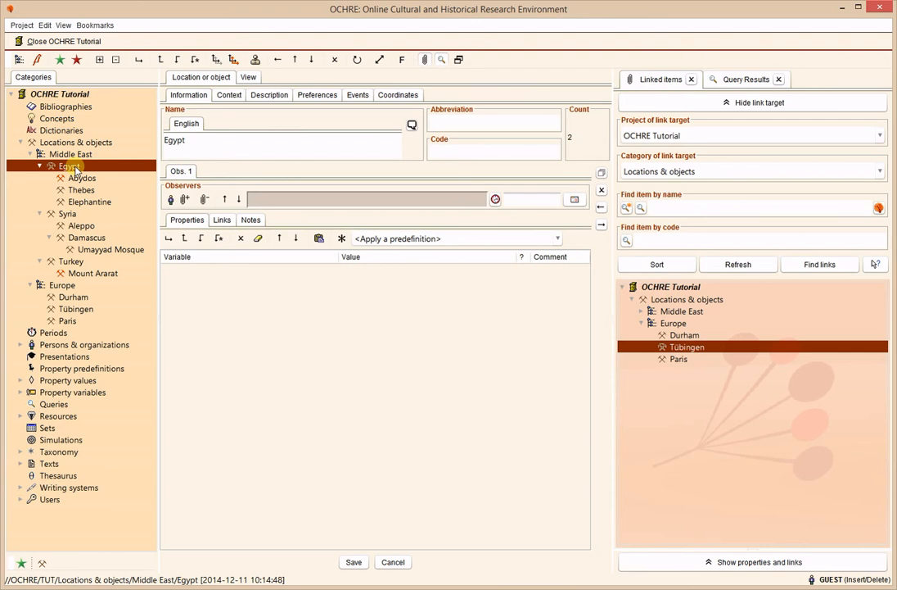
Insert an item named Aramaic tablet under Elephantine, add a full set of tablet surfaces within it, and check the obv surface's properties
click(89, 202)
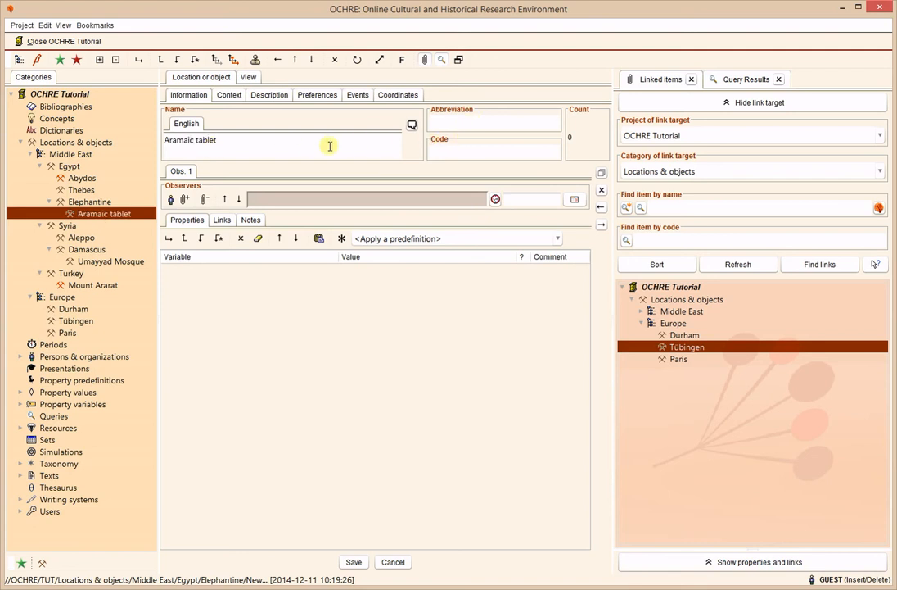
click(256, 61)
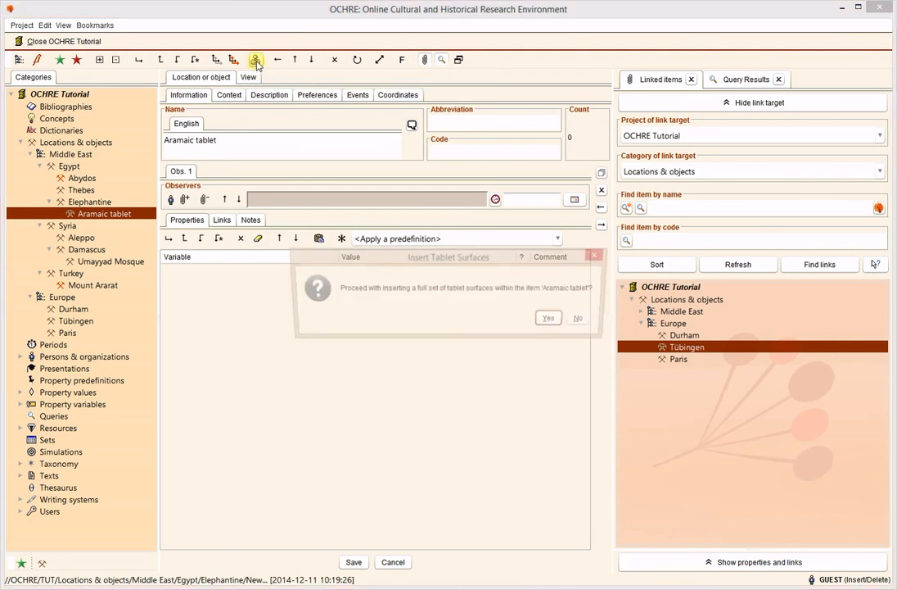
click(555, 320)
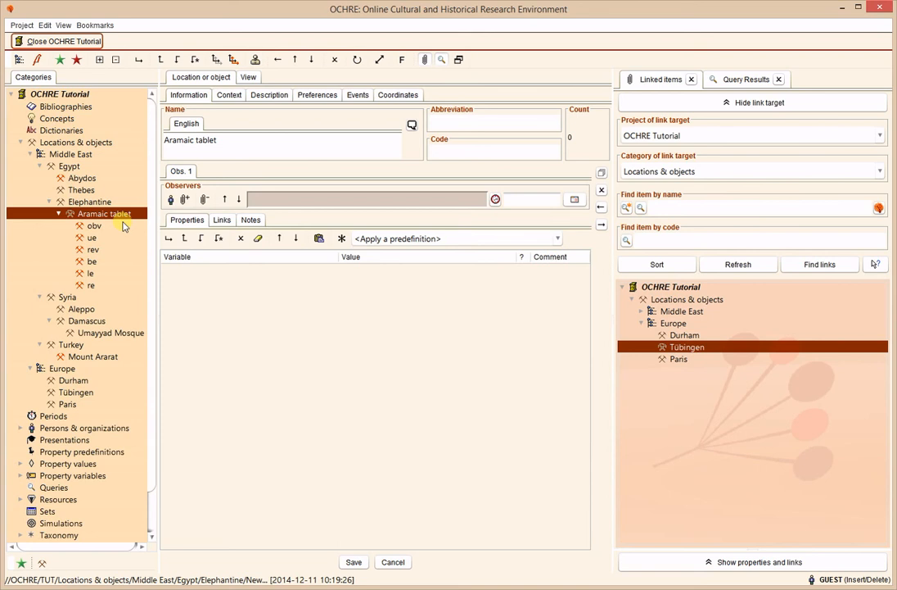
click(95, 227)
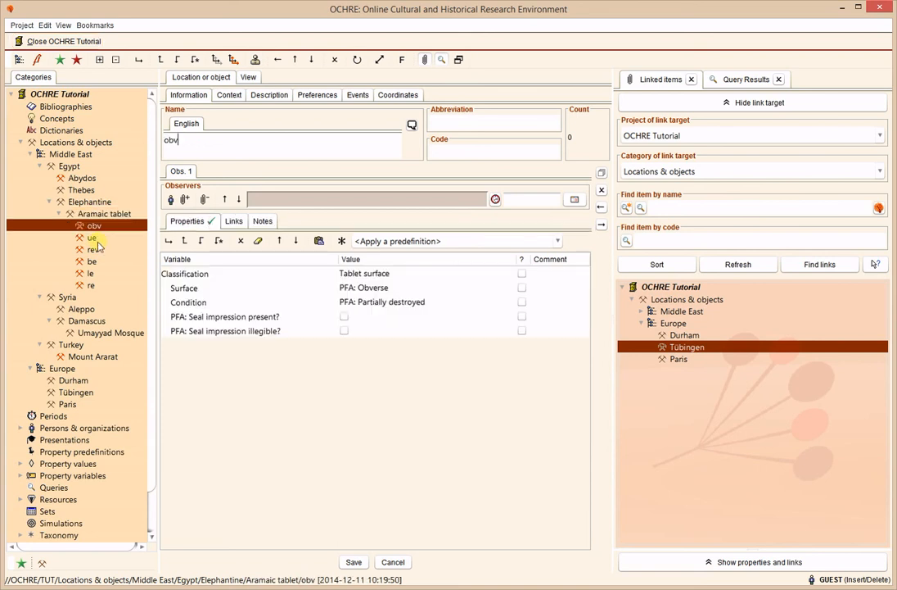
click(82, 213)
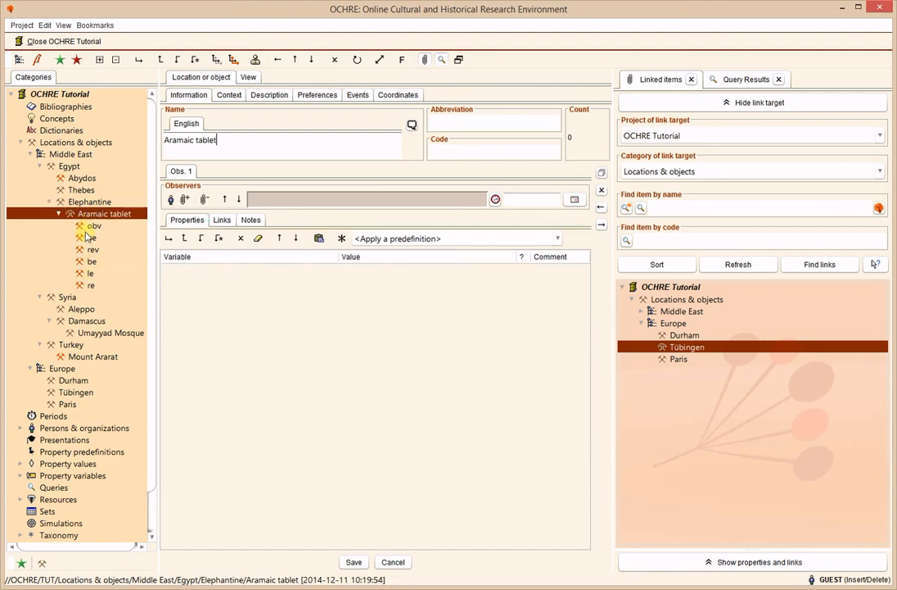
Delete all six surface items, obv through re, from Aramaic tablet in a single batch
click(87, 228)
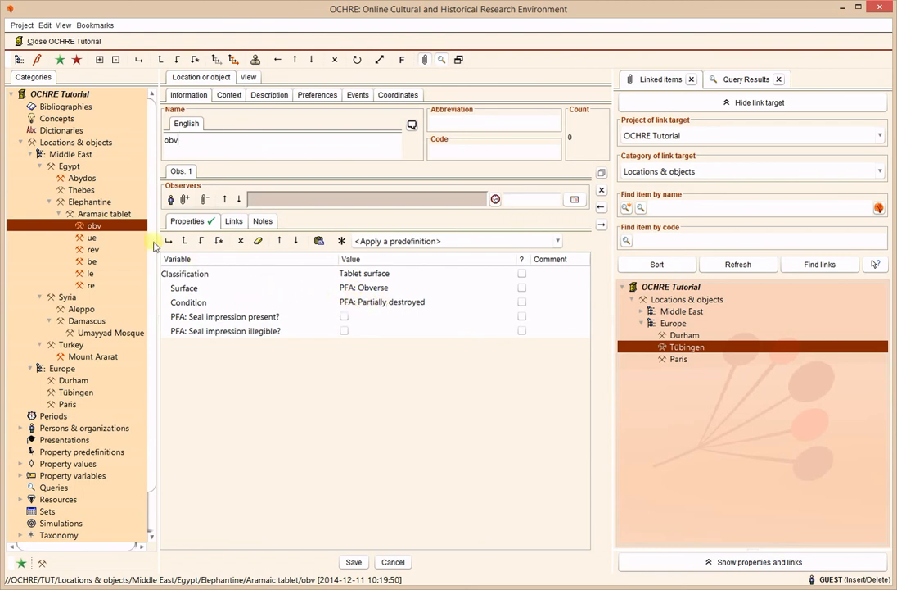
shift+click(85, 284)
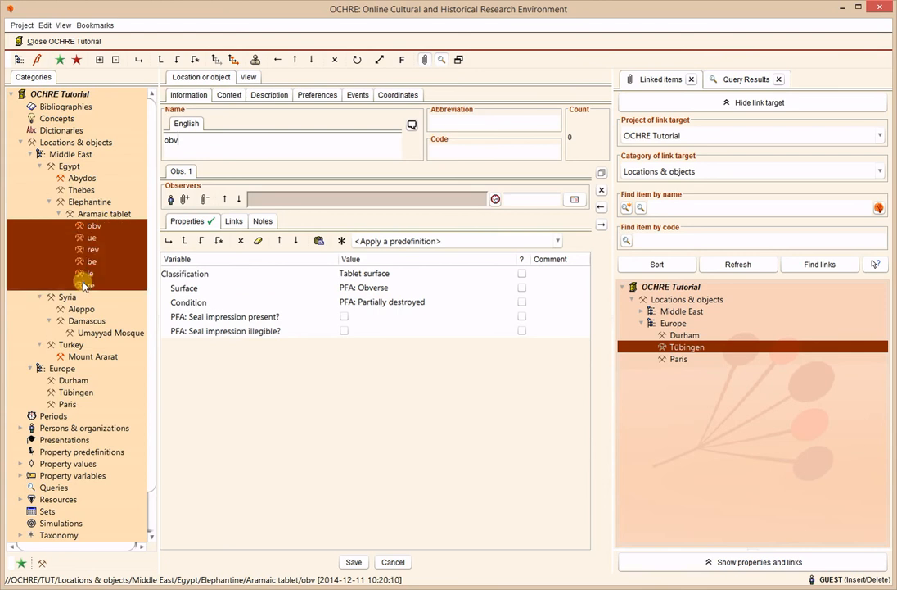
click(335, 61)
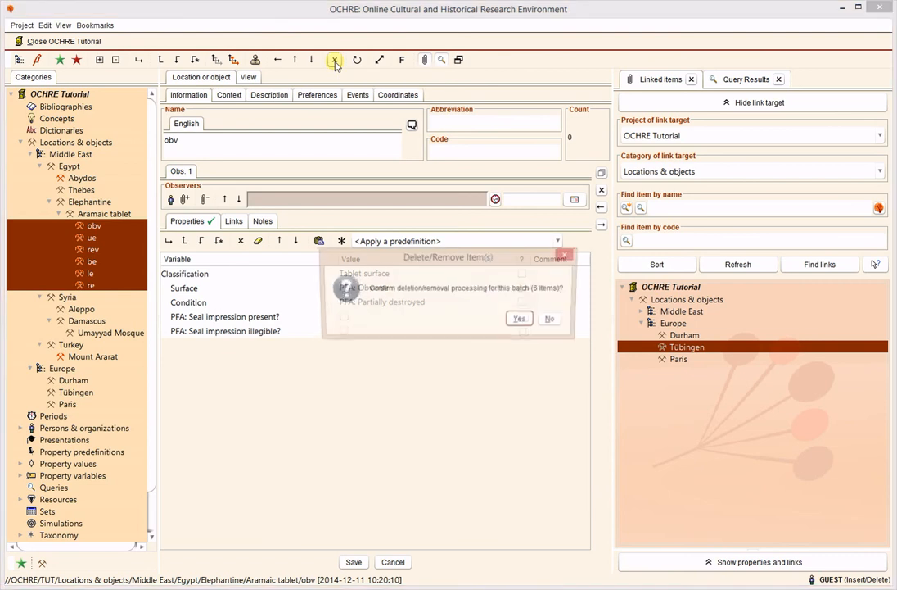
click(520, 319)
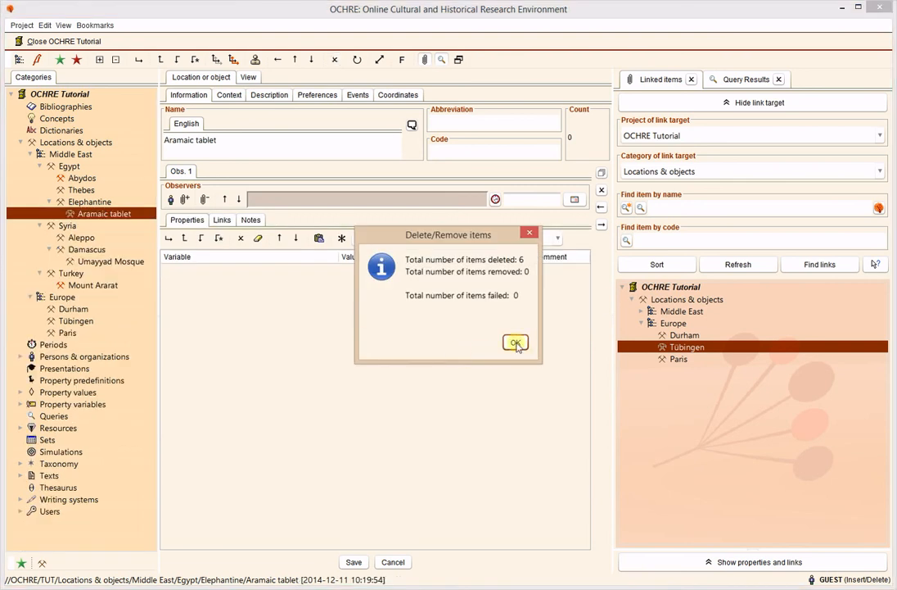
click(515, 343)
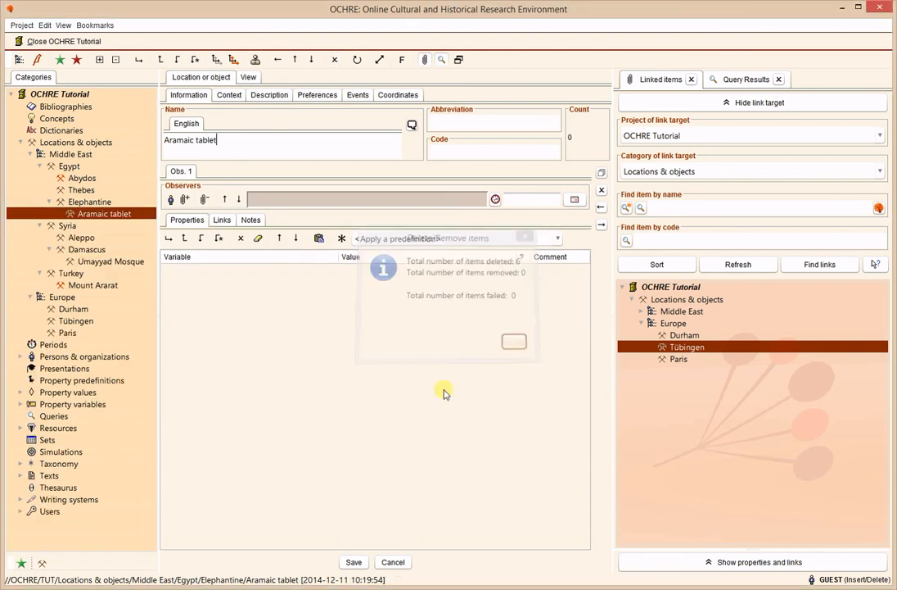
Move Elephantine up above Thebes in the Egypt hierarchy, and move it back down below Thebes
click(97, 202)
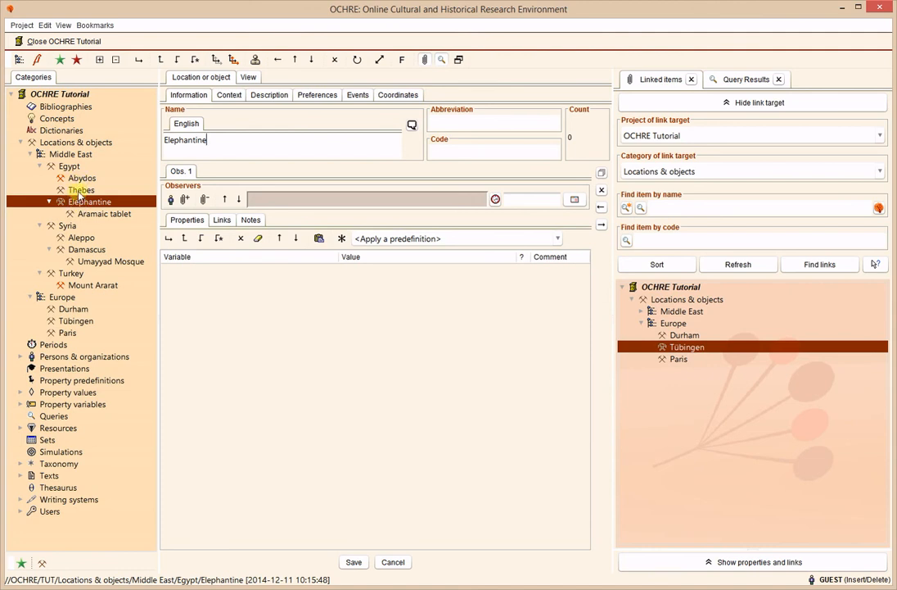
click(295, 60)
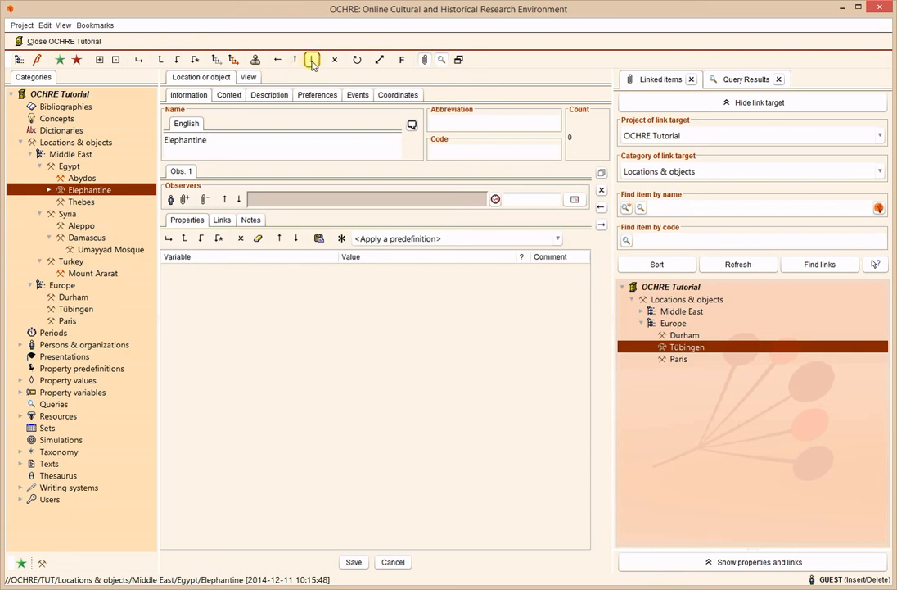
click(312, 60)
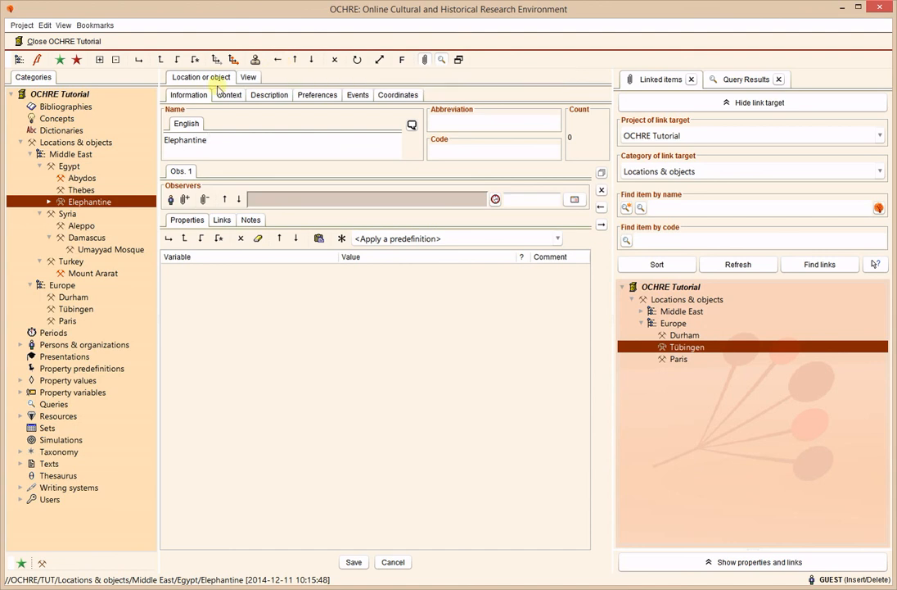
Insert a sub-item named Nubia under Egypt
click(64, 167)
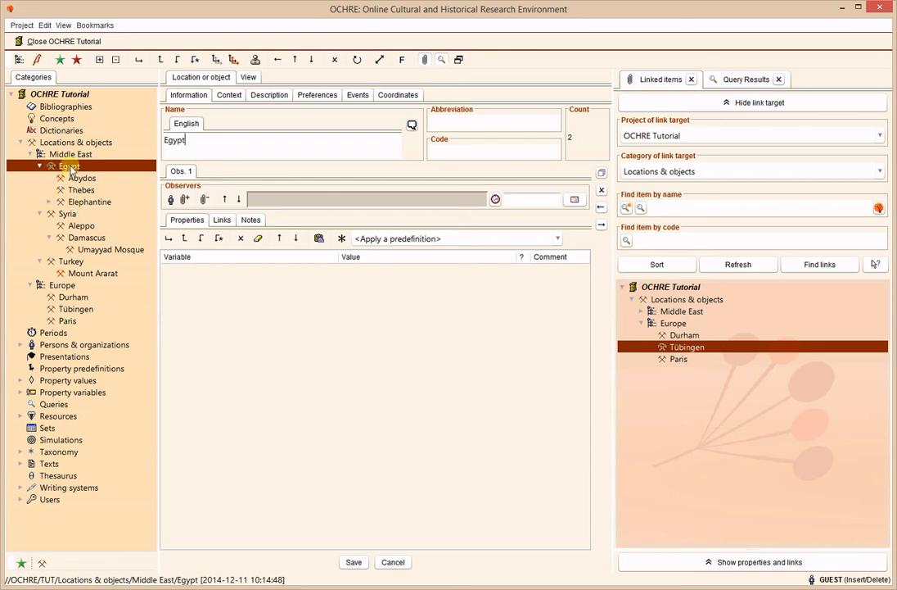
click(138, 62)
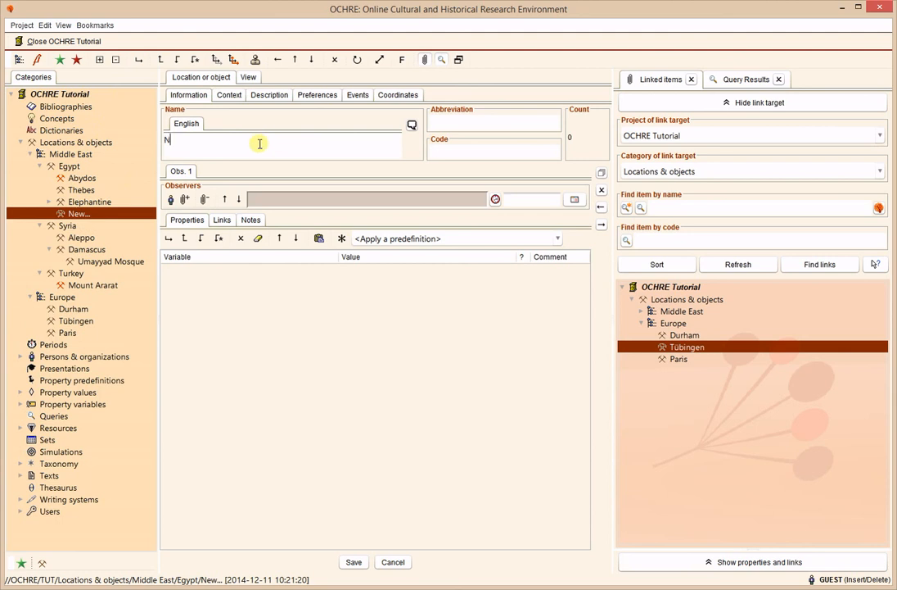
click(501, 125)
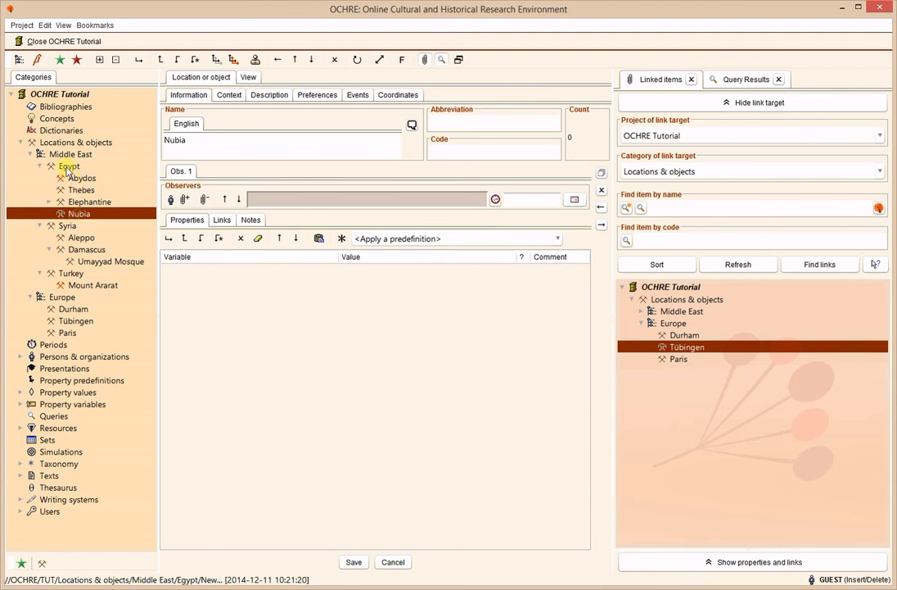
Promote Nubia one level so it sits beside Egypt under Middle East, and delete it from the hierarchy
click(278, 61)
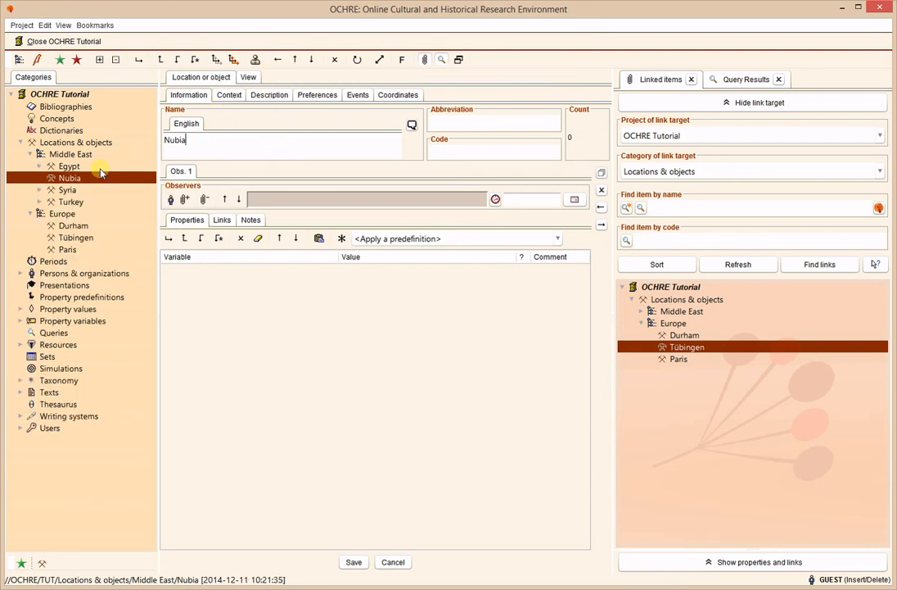
click(40, 166)
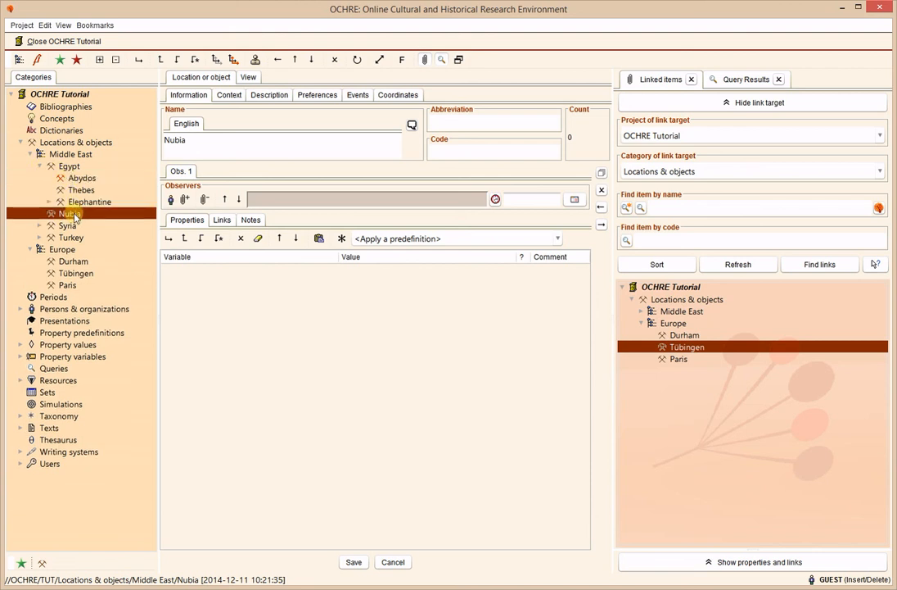
click(40, 166)
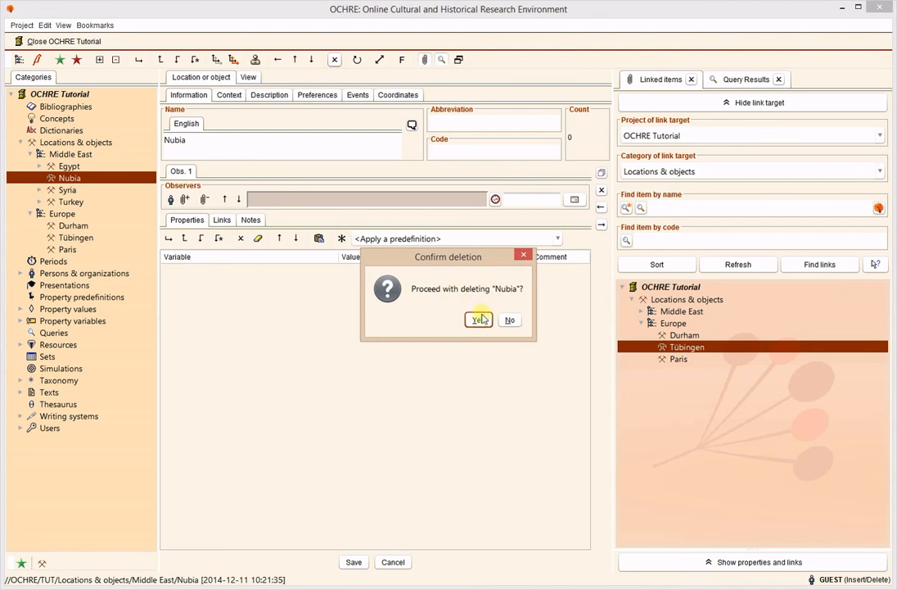
click(479, 319)
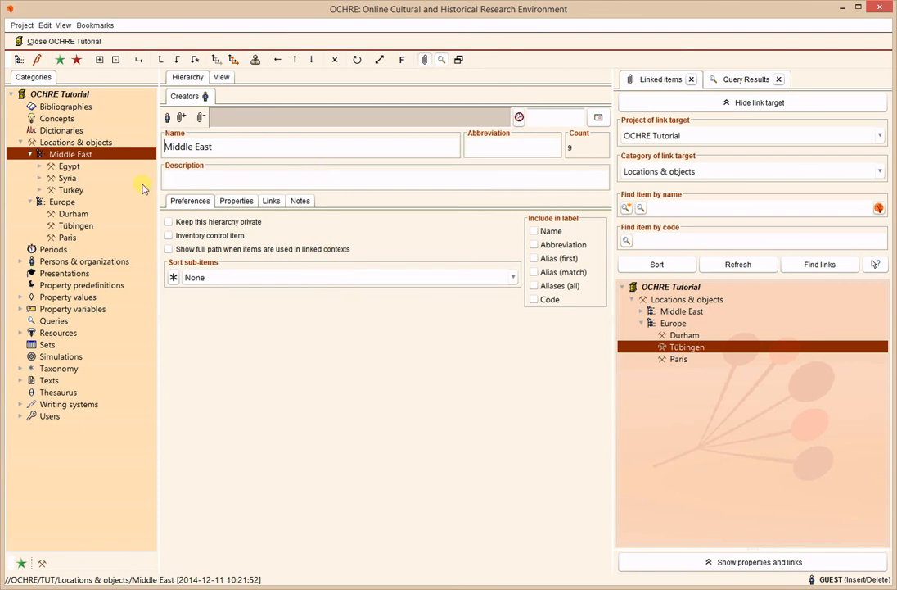
Refresh the Turkey item from the database and check its sub-item Mount Ararat
click(72, 191)
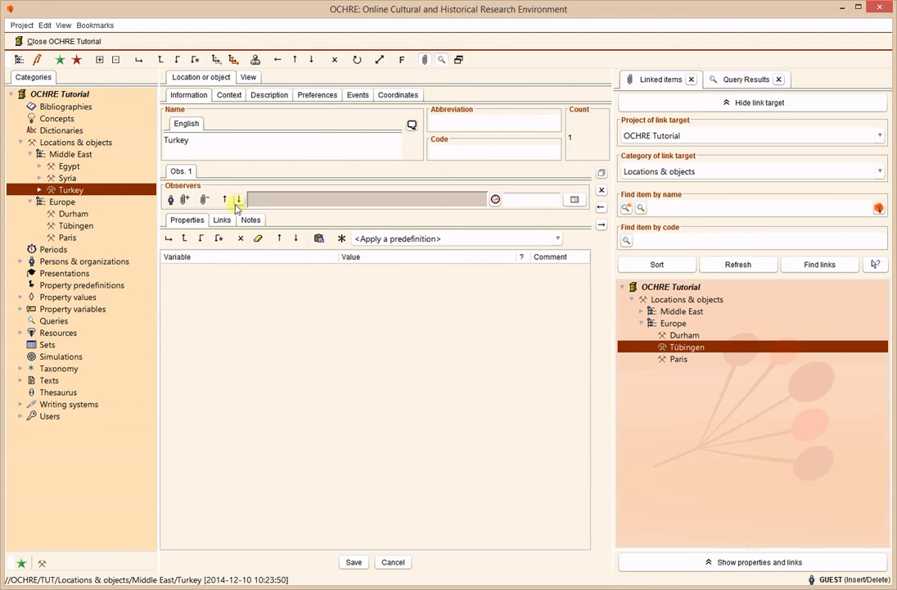
click(358, 61)
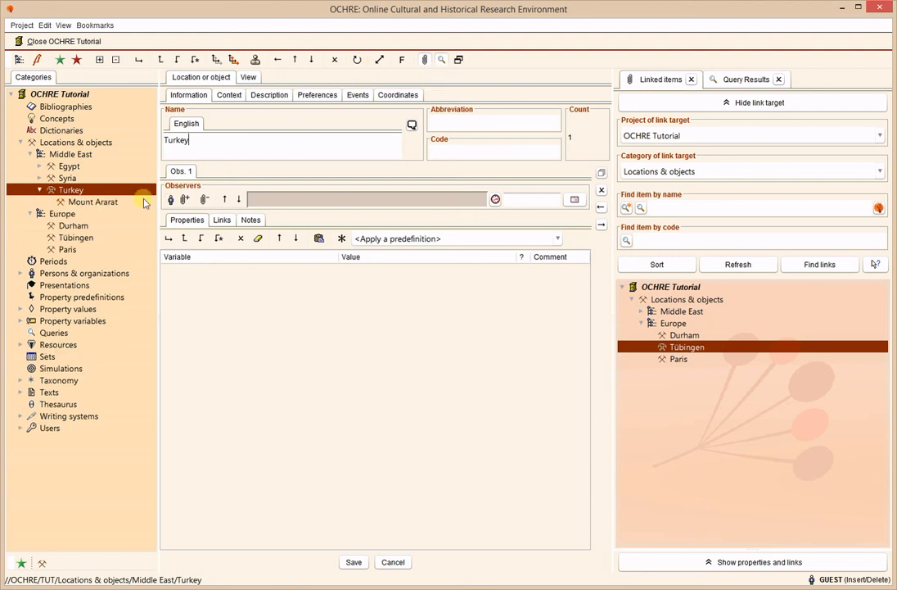
click(88, 203)
click(74, 190)
click(86, 201)
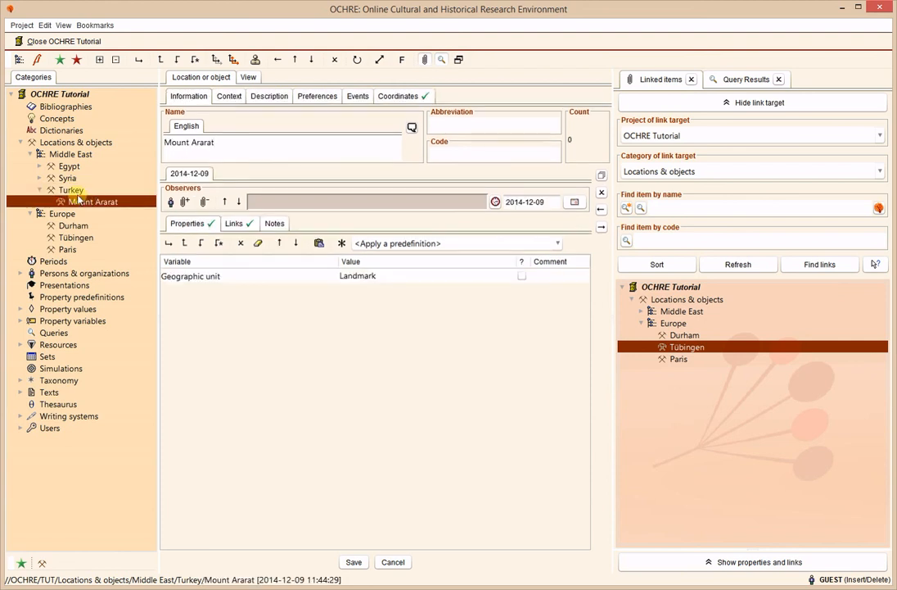
click(72, 190)
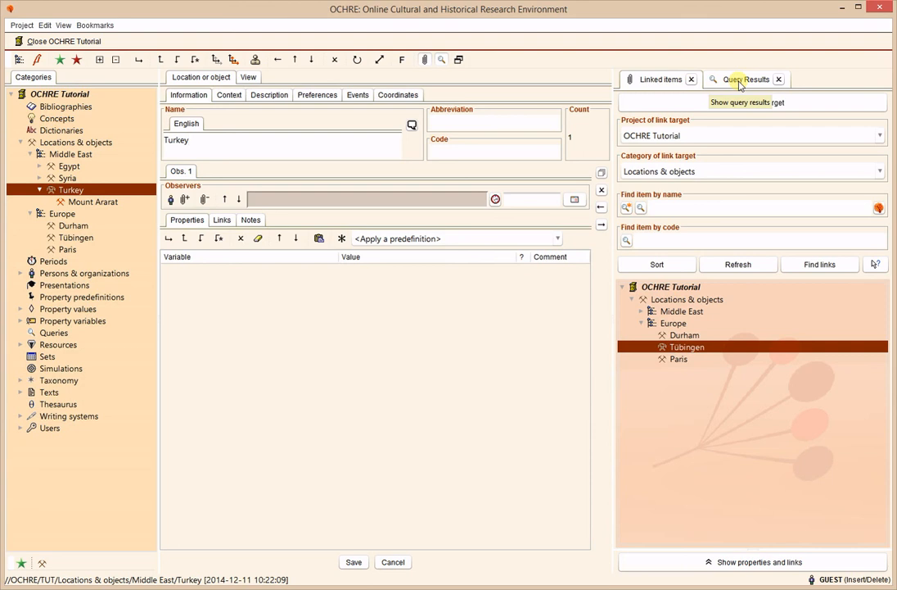
Hide and reshow the Linked items and Query Results tools, and switch their layout to stacked and back to side by side
click(425, 61)
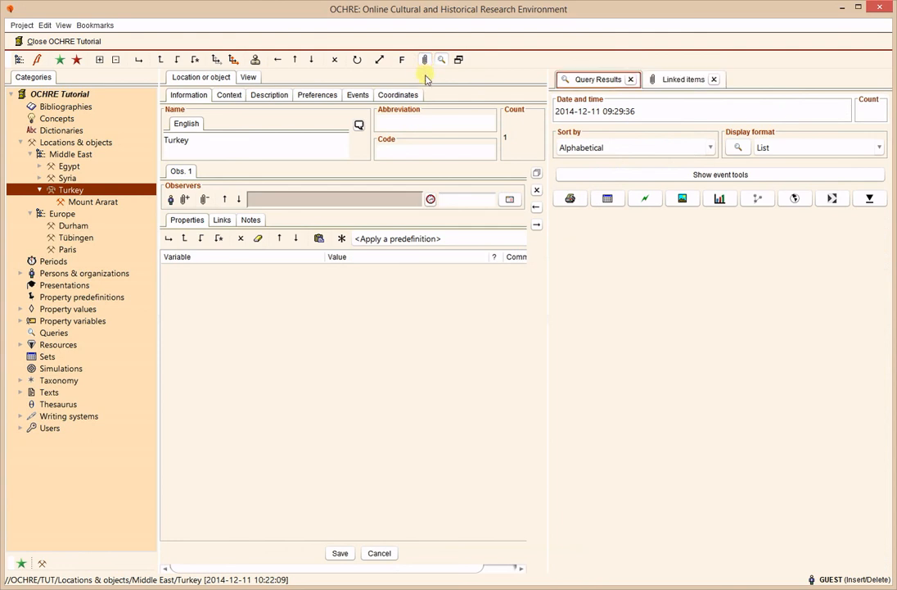
click(425, 61)
click(425, 60)
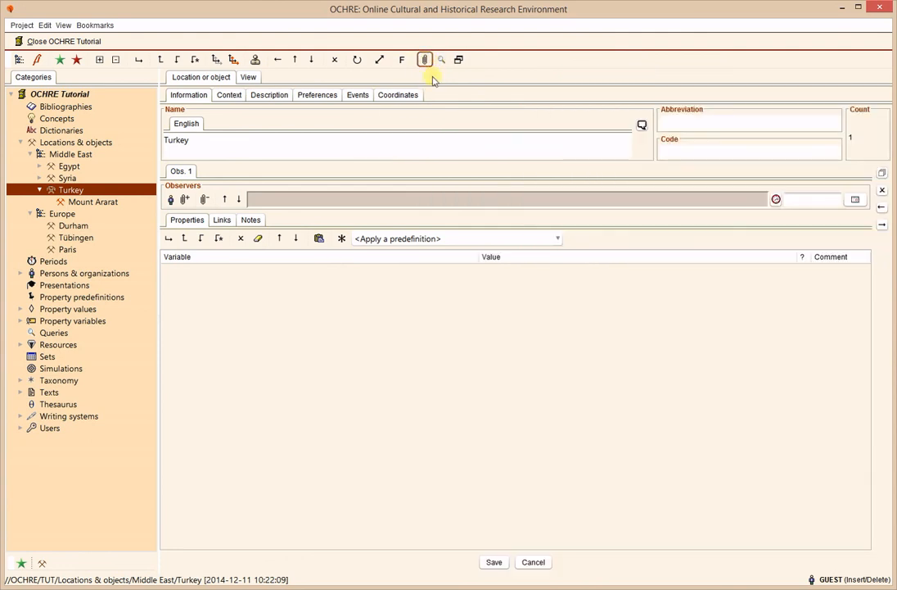
click(425, 60)
click(442, 59)
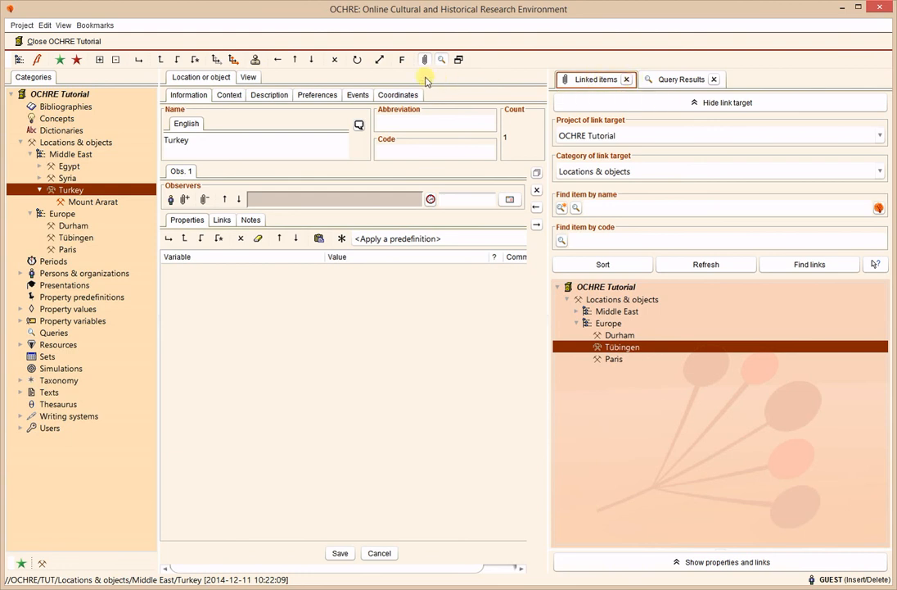
click(380, 60)
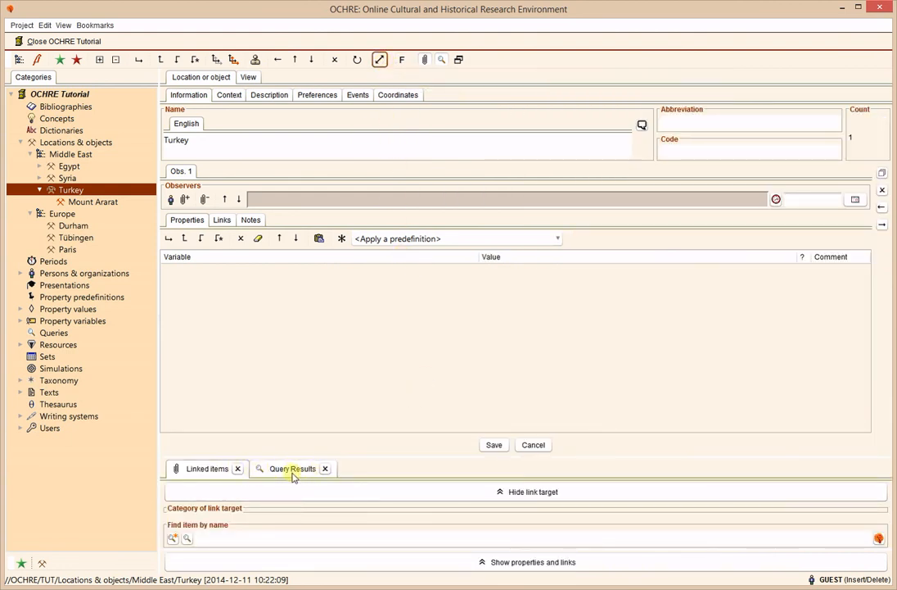
click(380, 60)
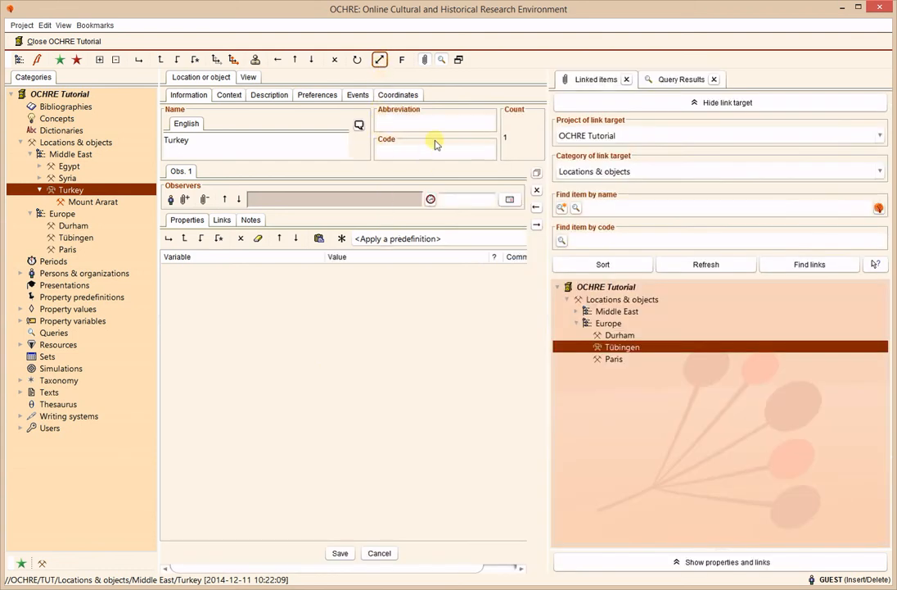
Detach the Linked items and Query Results tools into a floating window, move it aside, and close it
click(458, 60)
drag(464, 96, 664, 57)
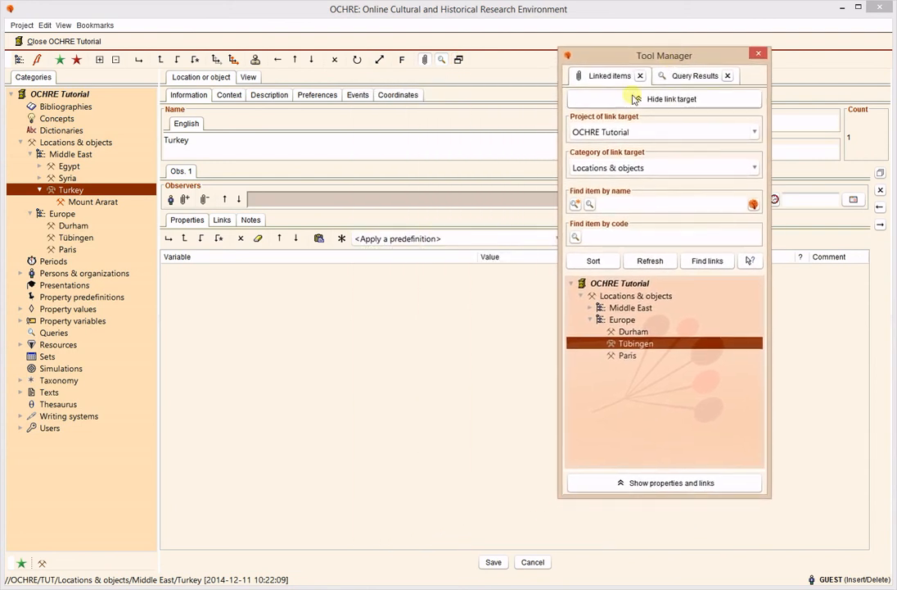
click(759, 53)
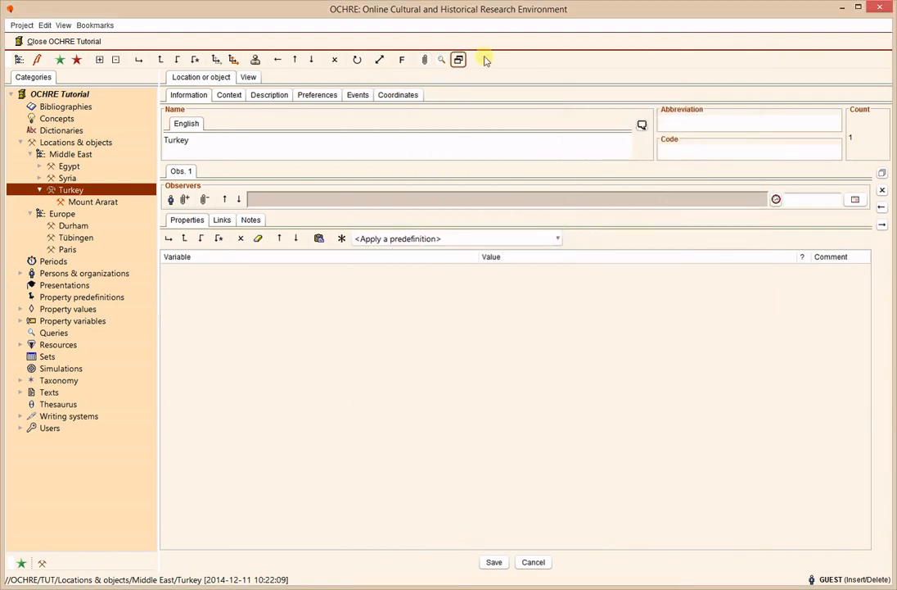
Show the formatting tools, look through the available keypads, and display the default special-character keypad
click(403, 60)
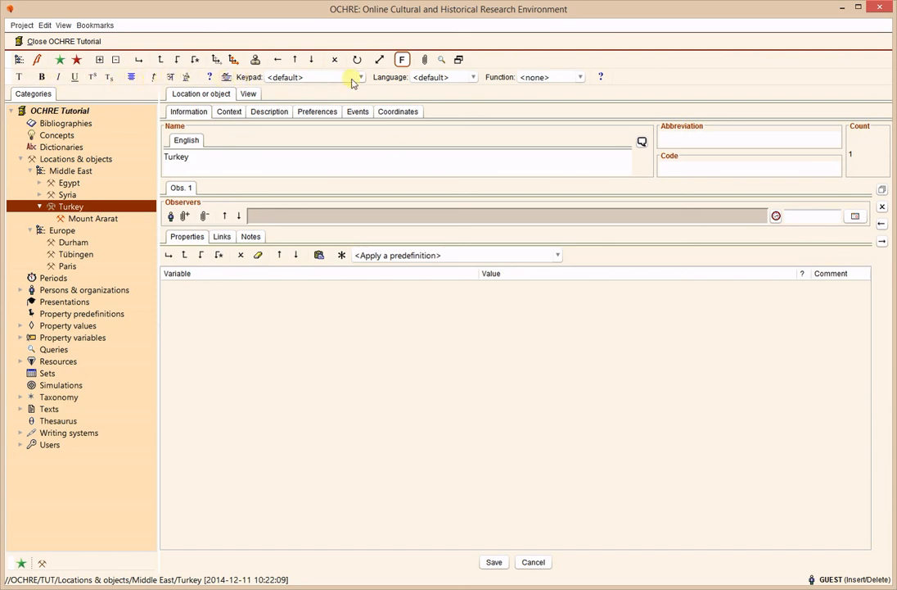
click(402, 61)
click(361, 77)
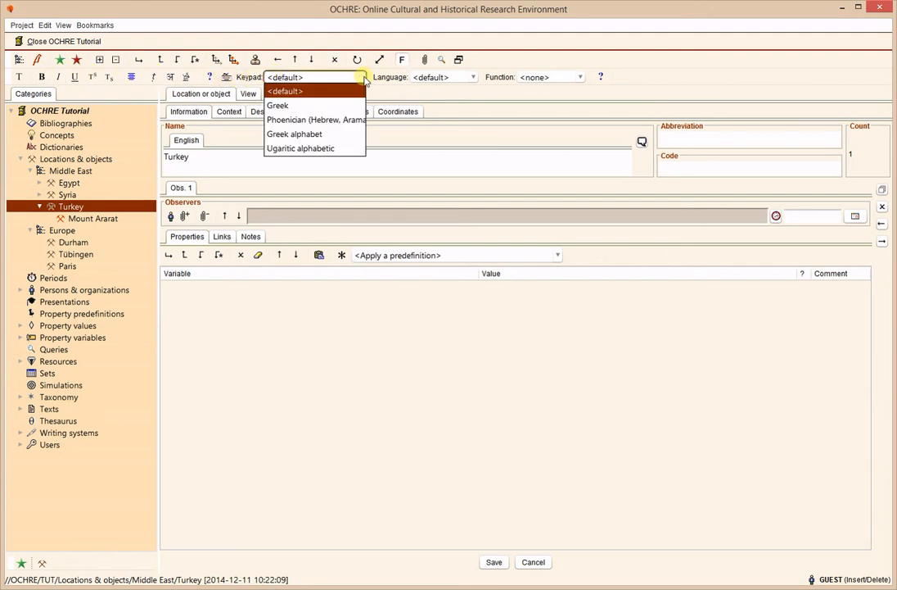
click(363, 77)
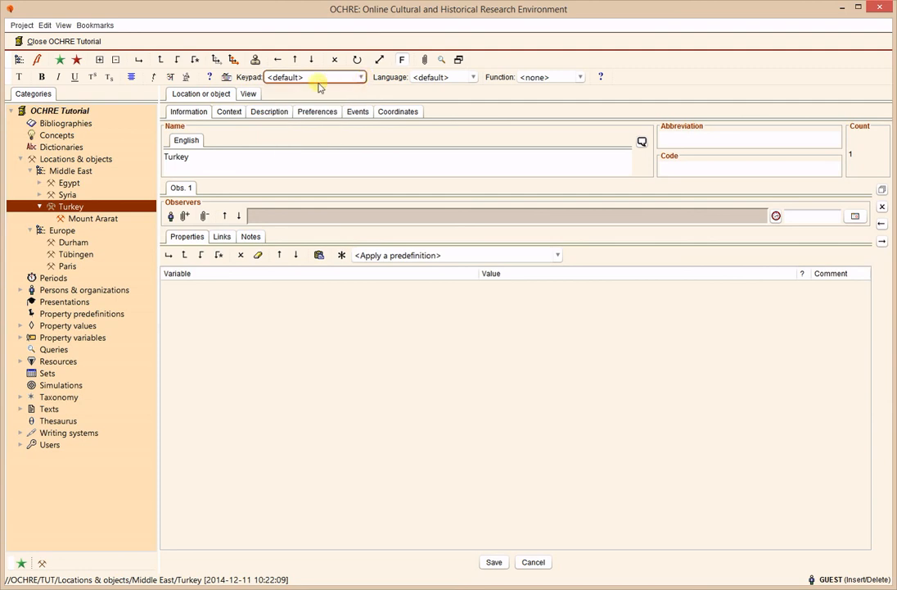
click(227, 77)
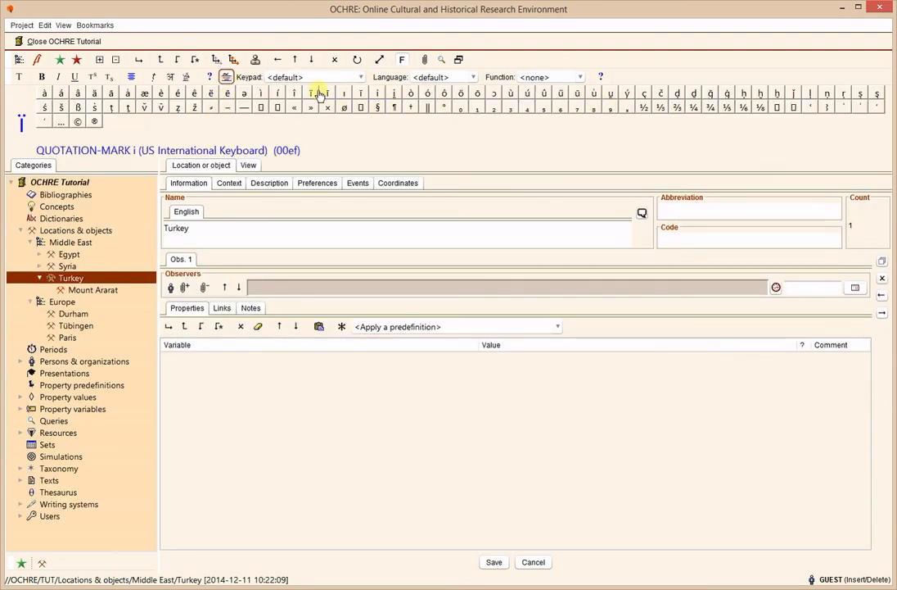
Switch the character keypad to Greek alphabet, to Greek, and finally to Phoenician
click(361, 77)
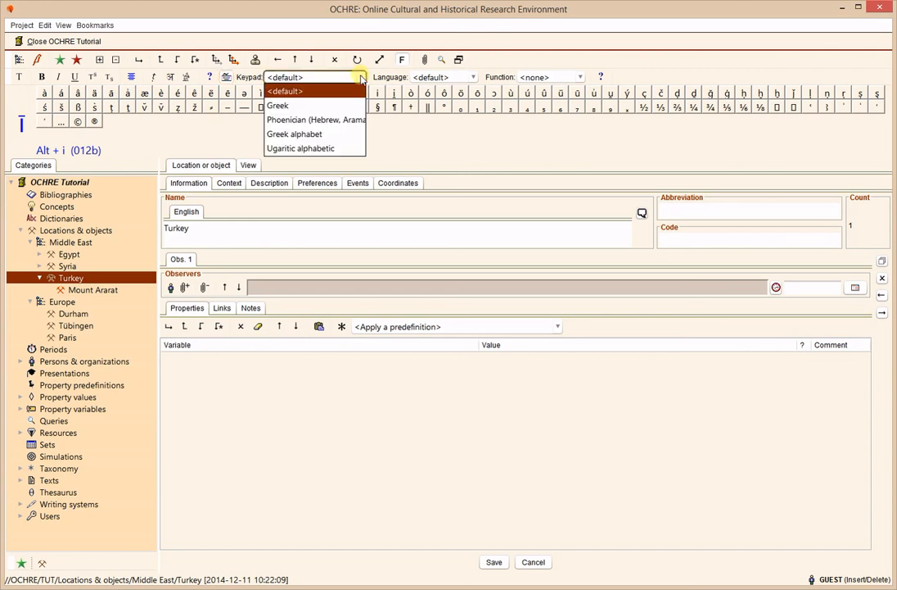
click(348, 133)
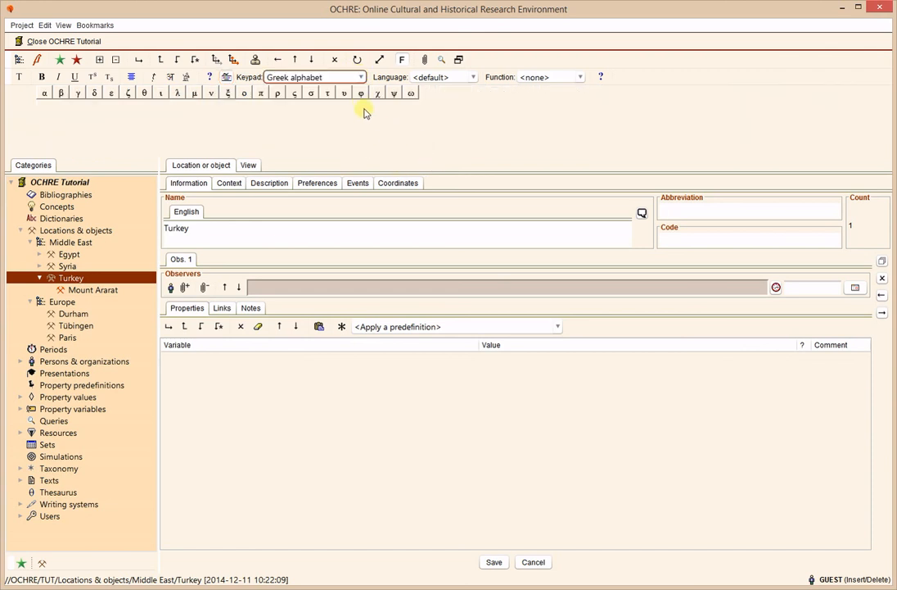
click(361, 77)
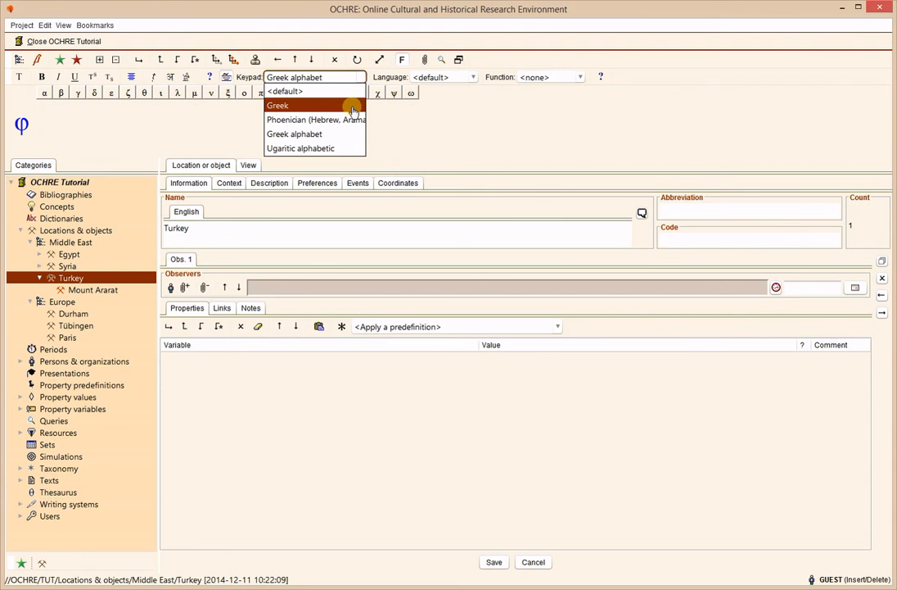
click(351, 104)
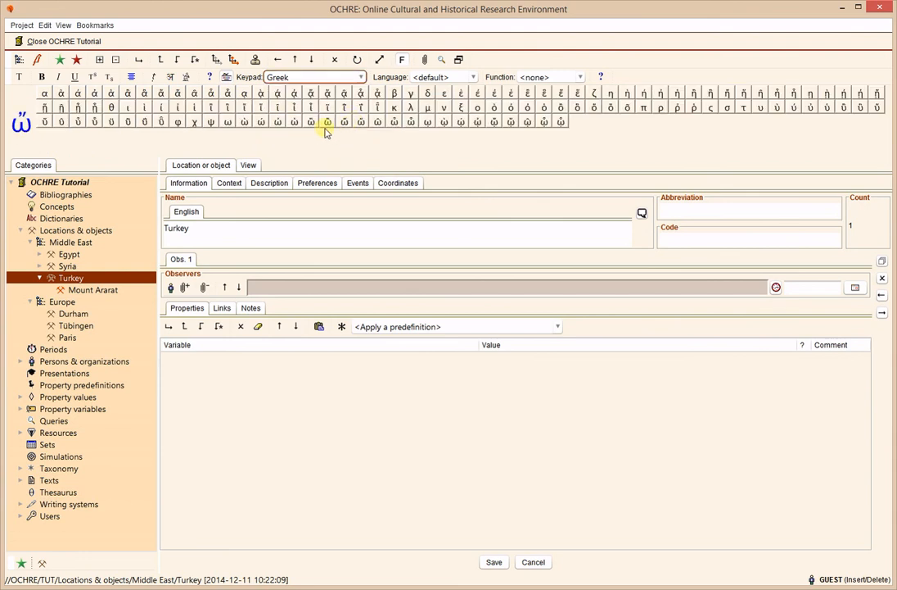
click(360, 78)
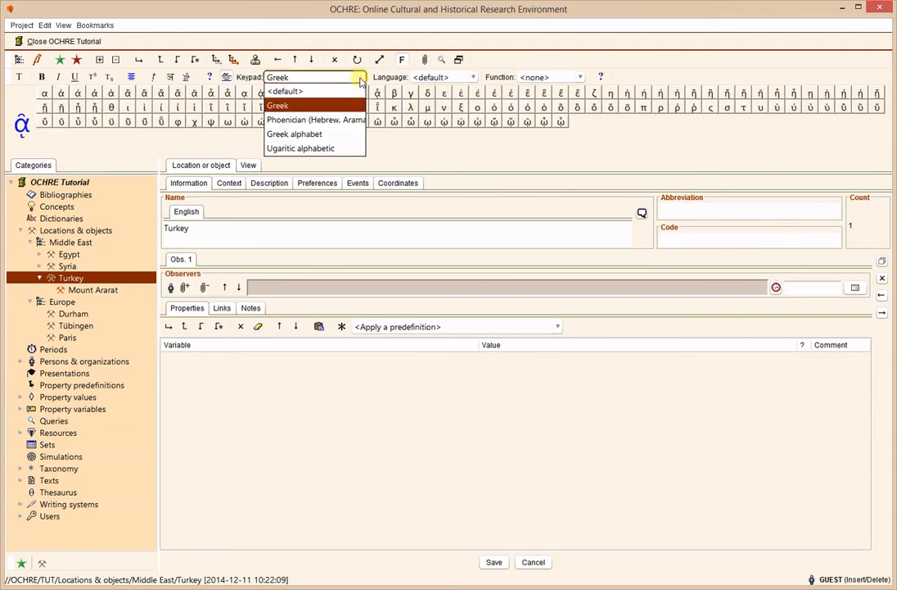
click(350, 120)
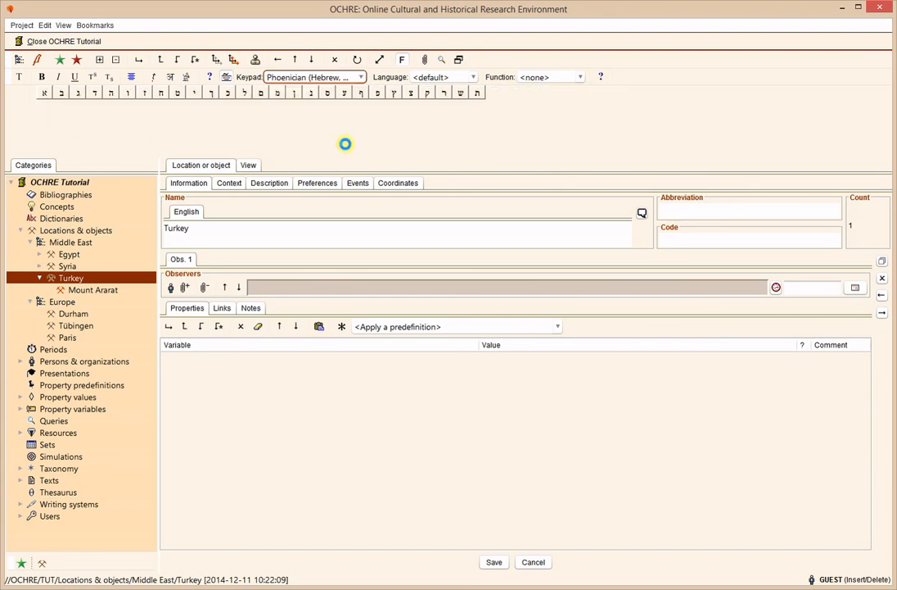
Hide the character keypad and the formatting tools
click(360, 78)
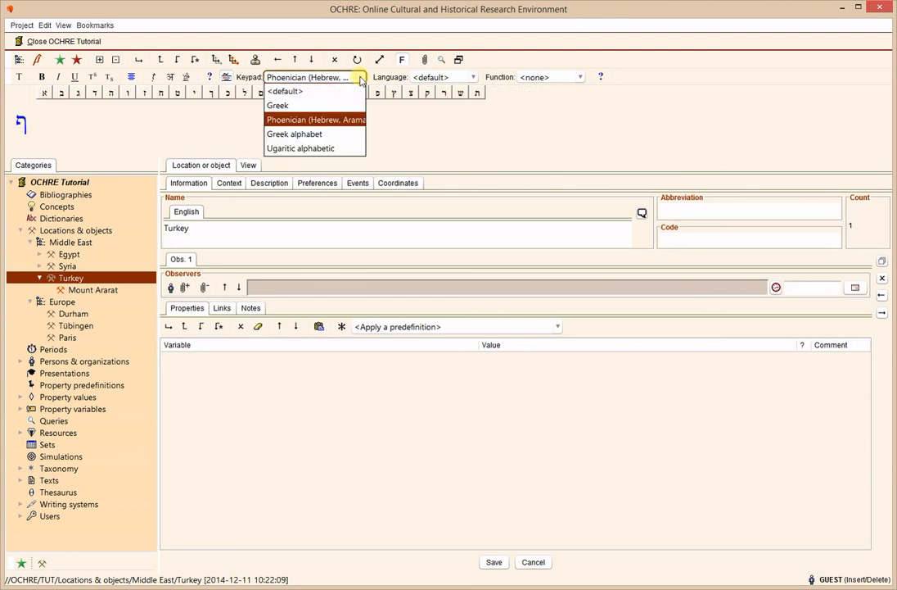
click(360, 78)
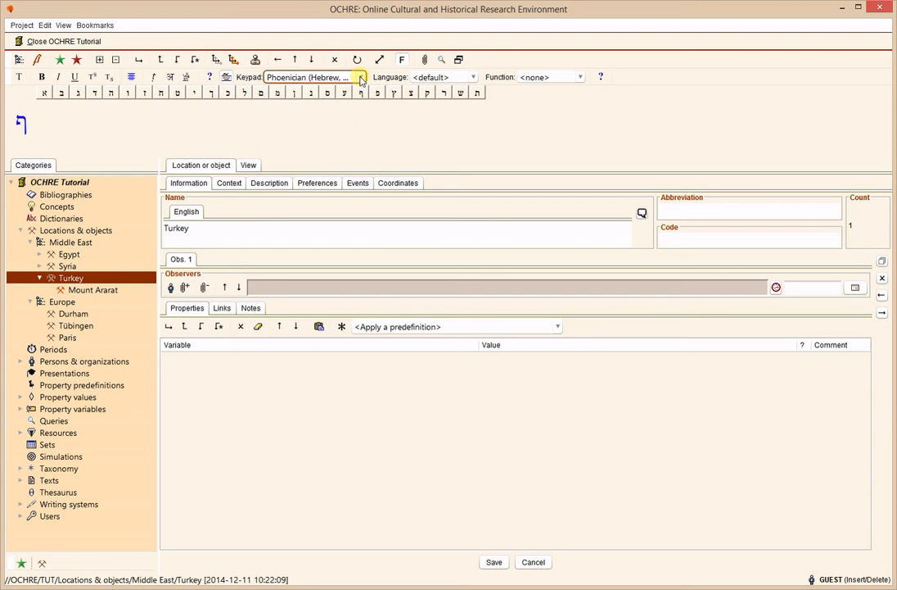
click(225, 77)
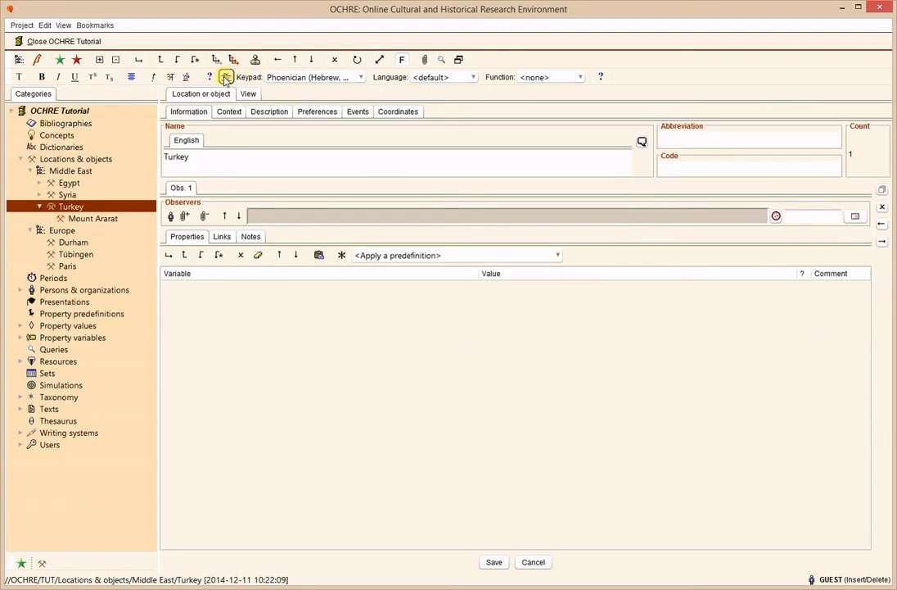
click(402, 61)
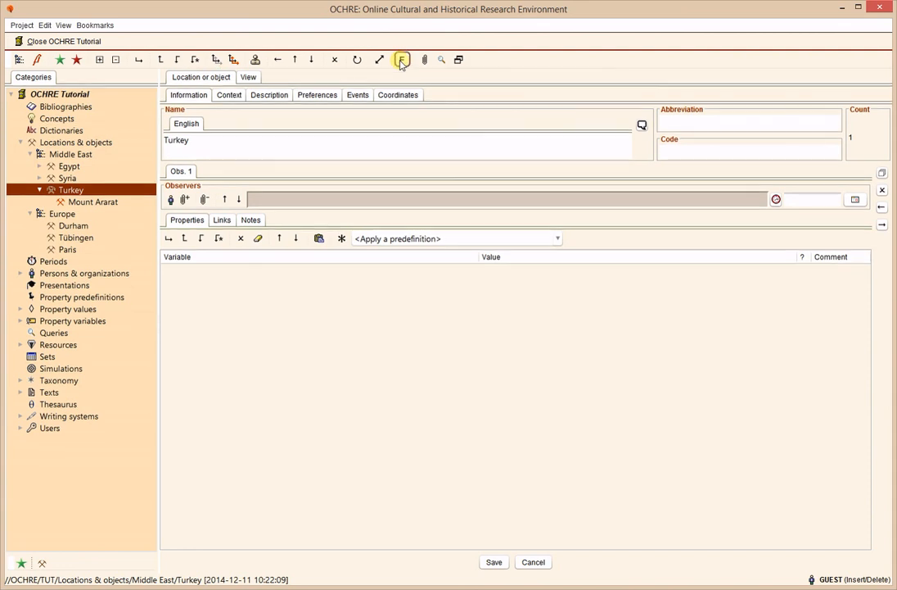